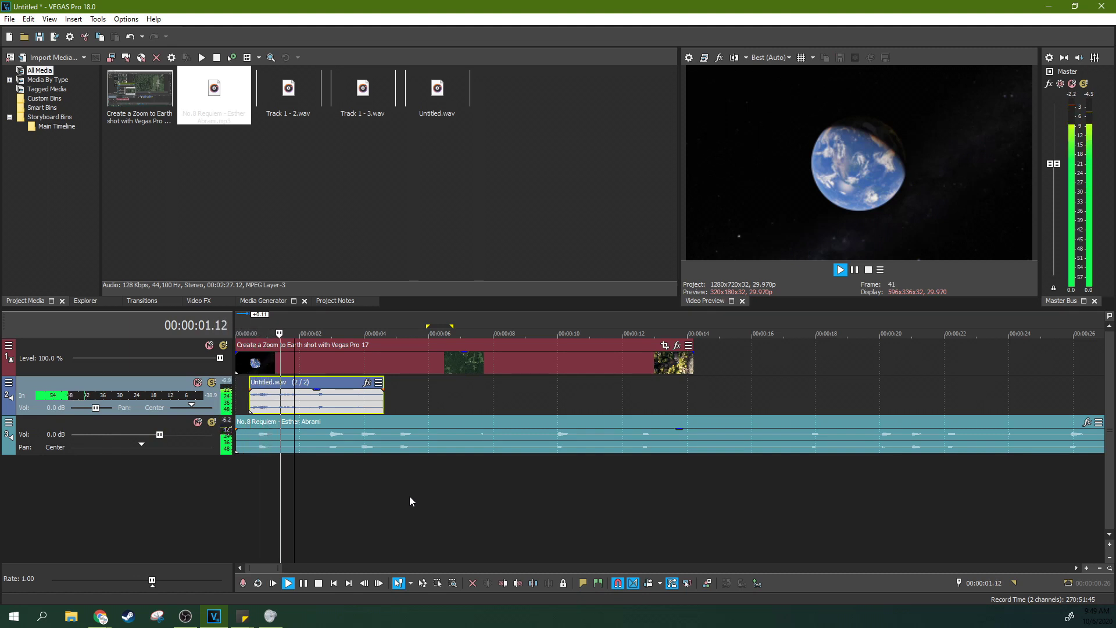
# Select the background music event on the timeline
pyautogui.click(692, 434)
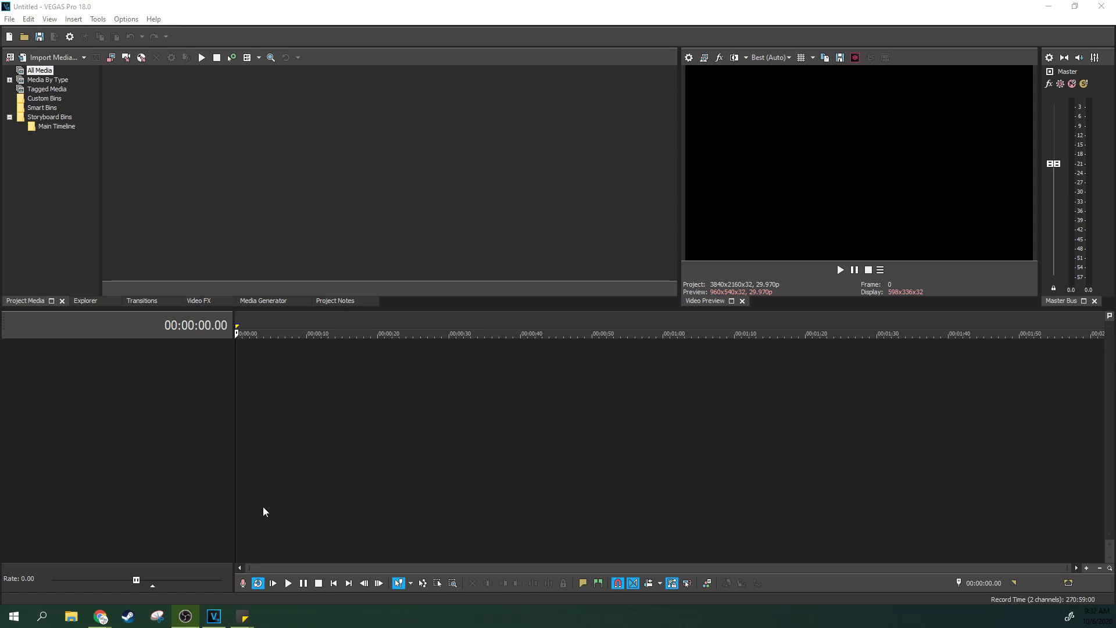
# Insert an empty audio track, arm it for record, and accept the recorded files folder
pyautogui.click(238, 450)
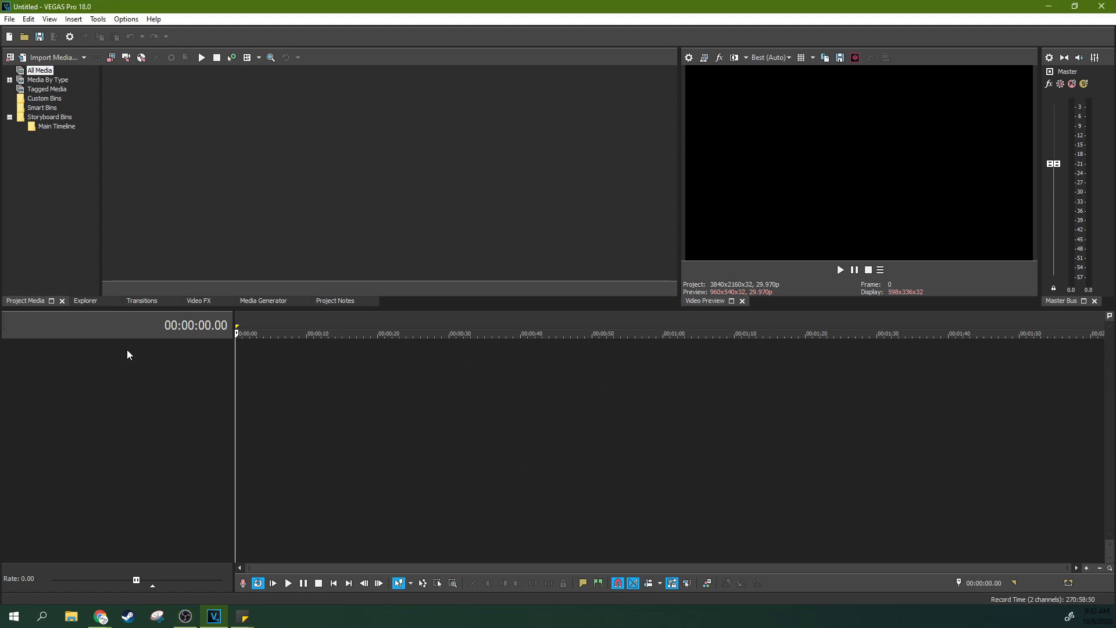
pyautogui.rightClick(145, 418)
pyautogui.click(162, 443)
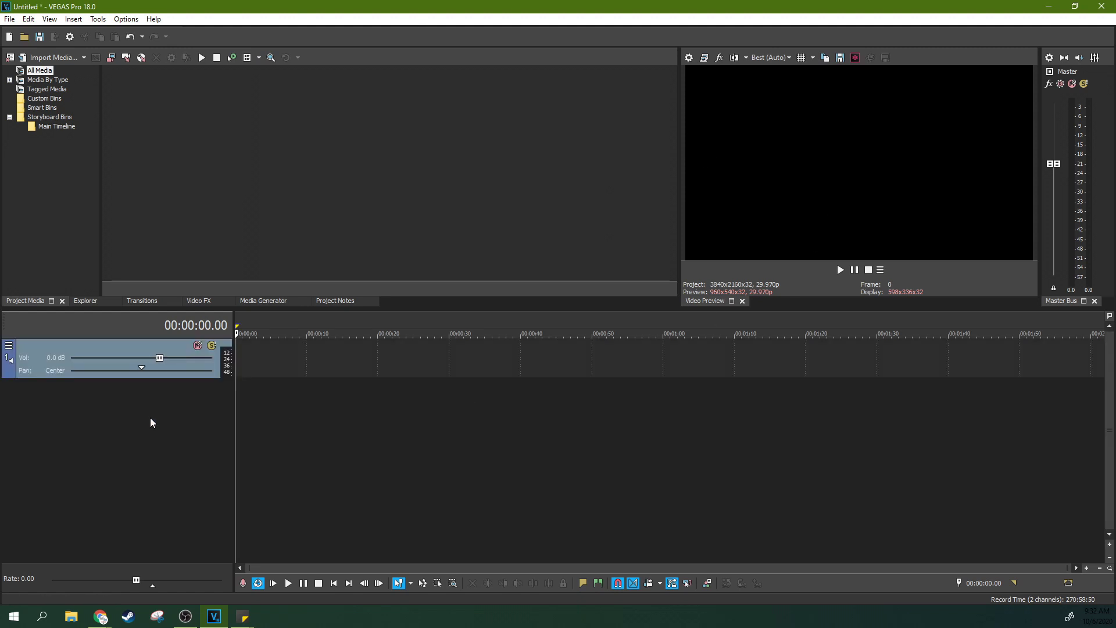
pyautogui.click(9, 345)
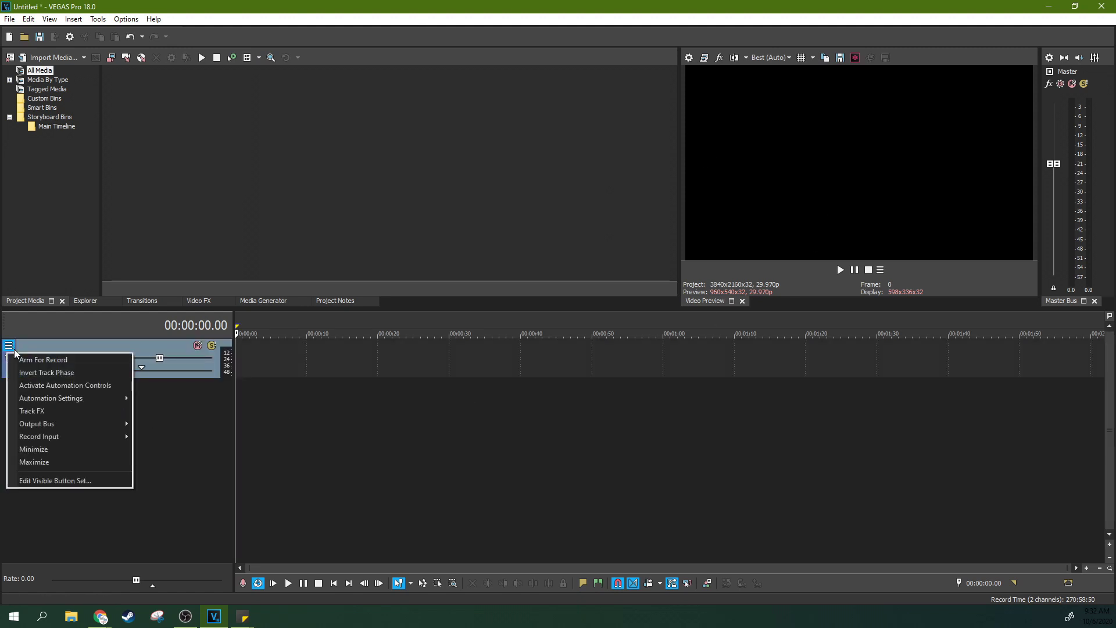
pyautogui.click(34, 362)
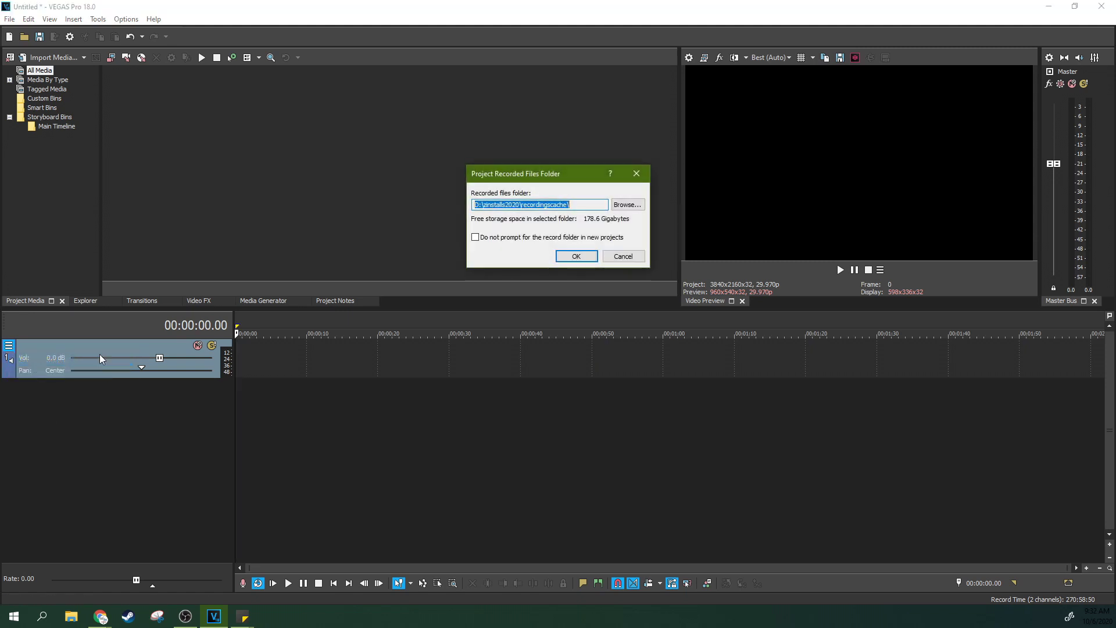
pyautogui.click(576, 258)
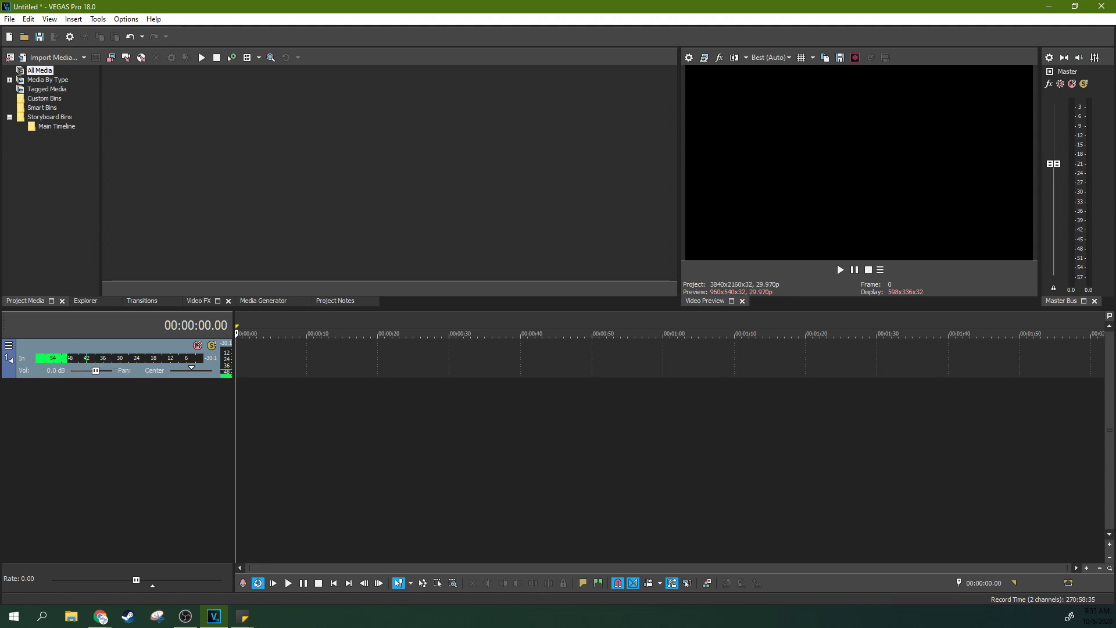
# Open Windows Sound settings from the volume mixer and show the Recording devices list
pyautogui.click(1069, 616)
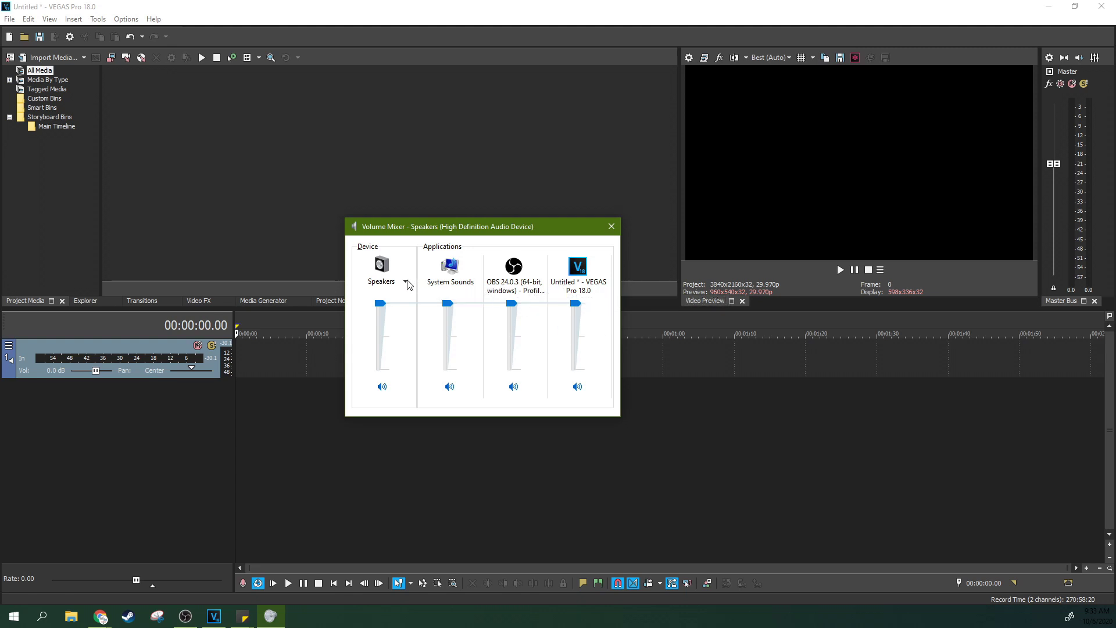
pyautogui.click(450, 266)
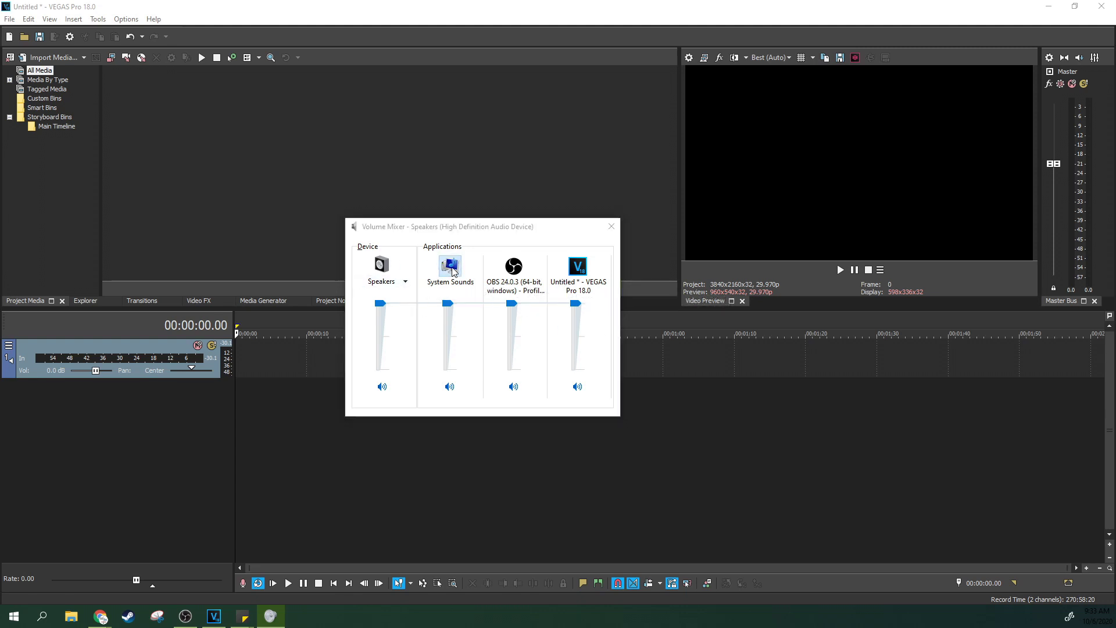
pyautogui.moveTo(749, 232); pyautogui.dragTo(465, 147)
pyautogui.click(448, 168)
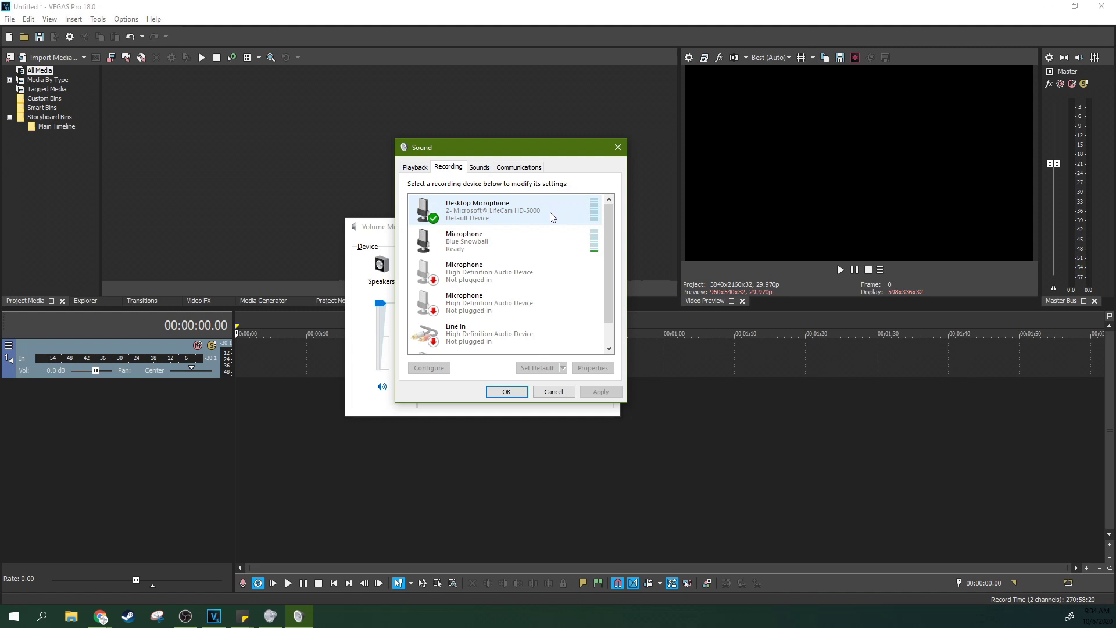
# Set Blue Snowball as default recording device, disable Desktop Microphone, and close both windows
pyautogui.click(518, 239)
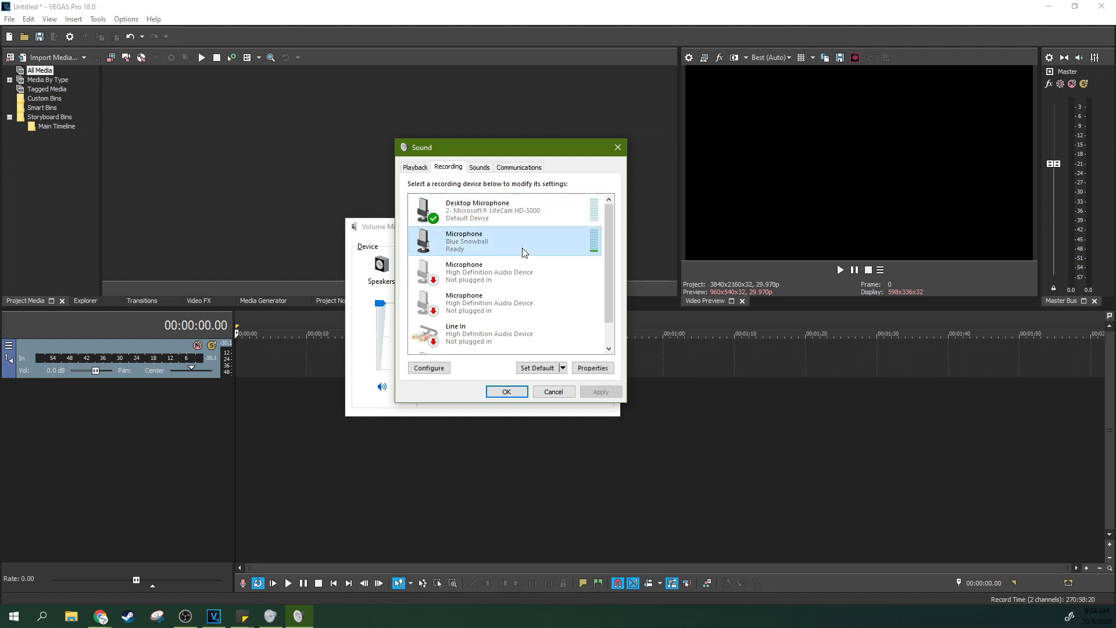
pyautogui.rightClick(491, 243)
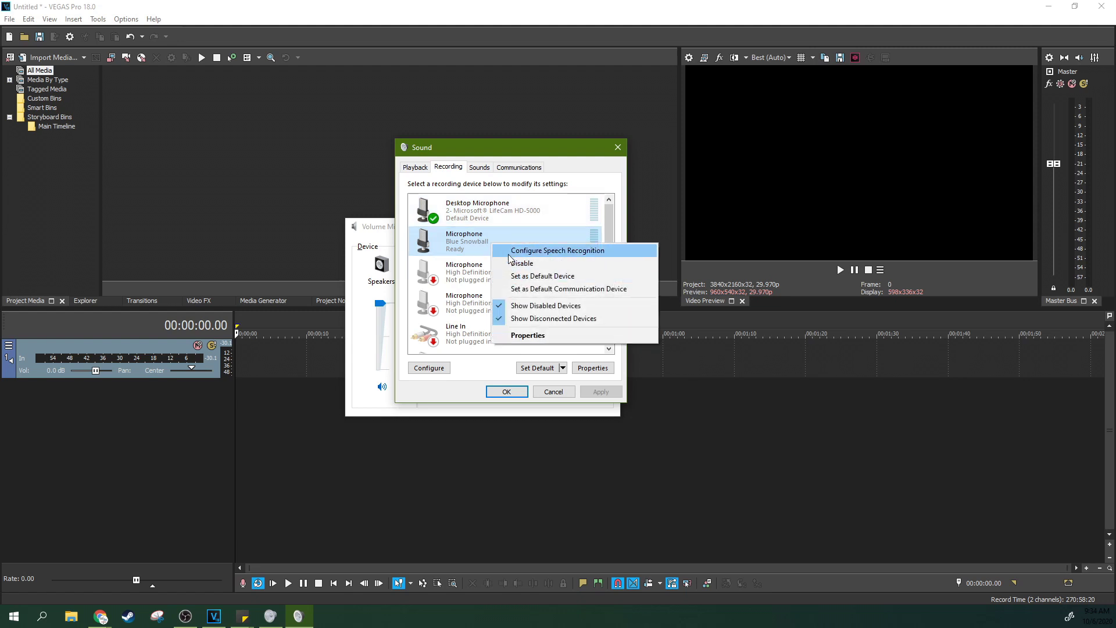
pyautogui.click(513, 277)
pyautogui.click(514, 216)
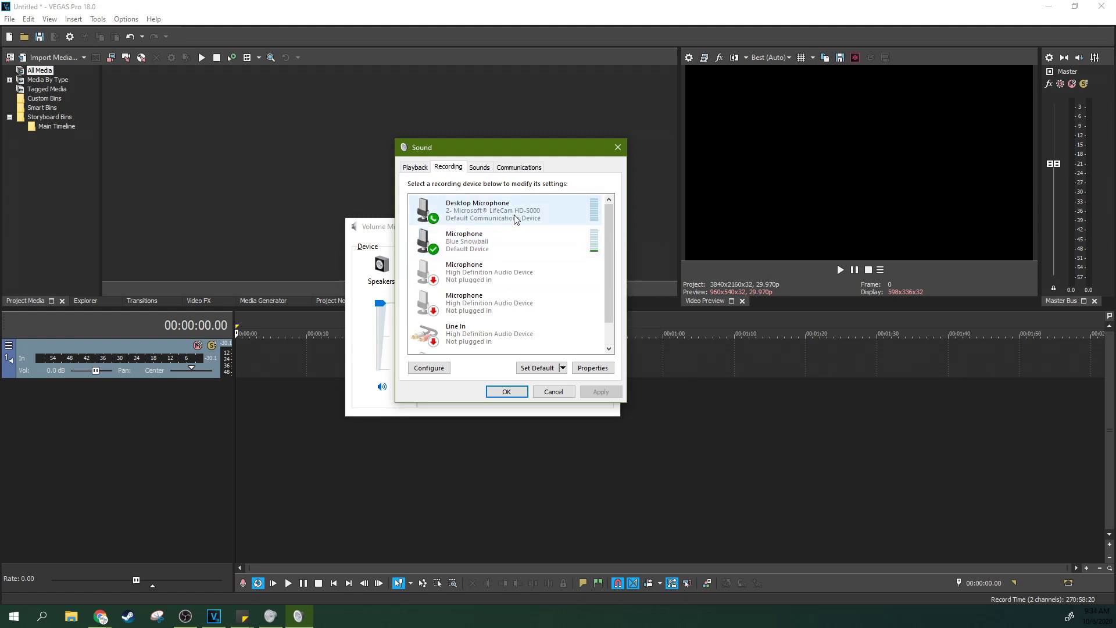
pyautogui.rightClick(483, 218)
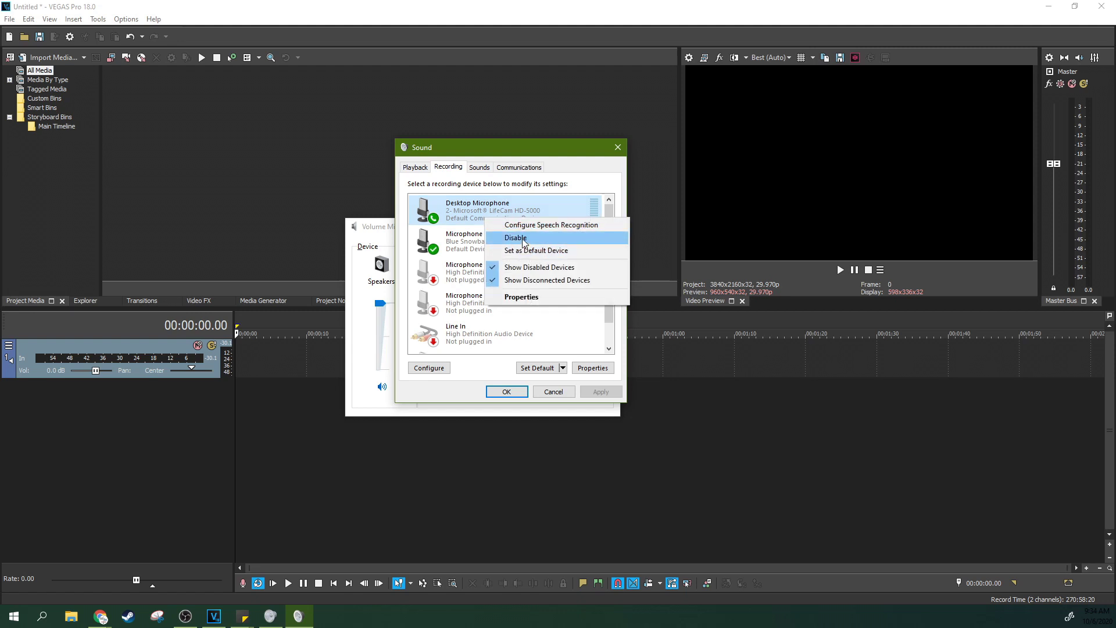
pyautogui.click(499, 242)
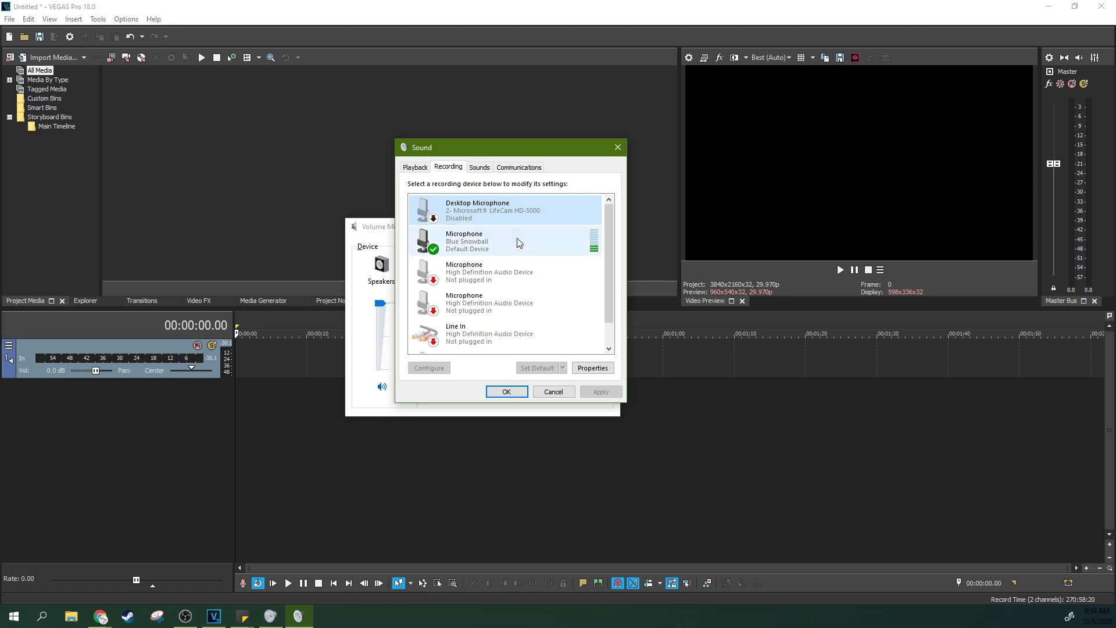
pyautogui.click(505, 392)
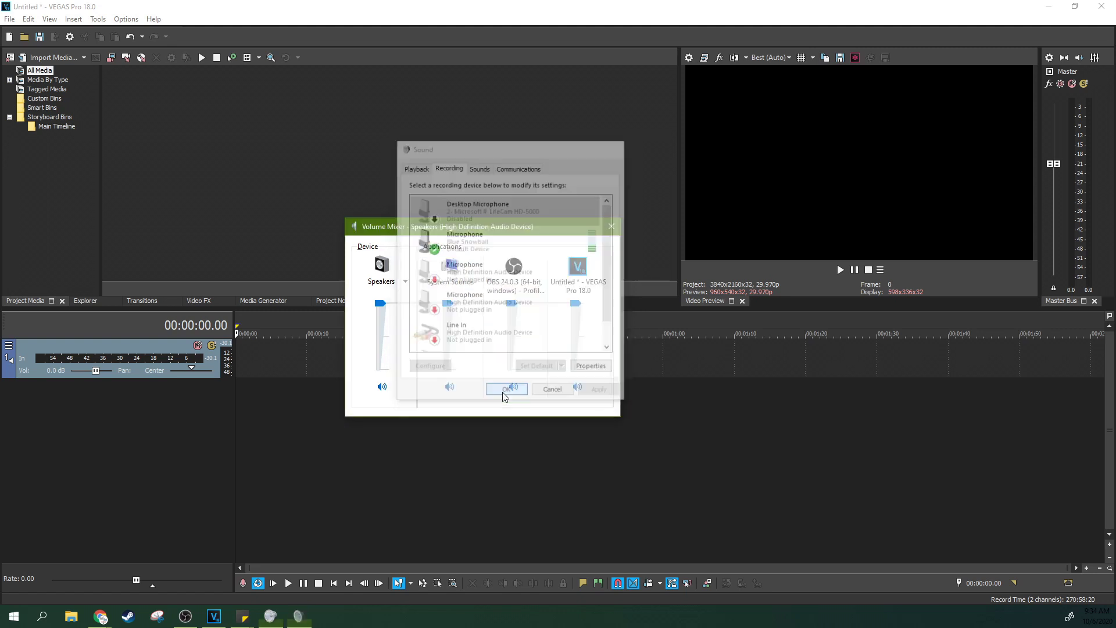
pyautogui.click(611, 227)
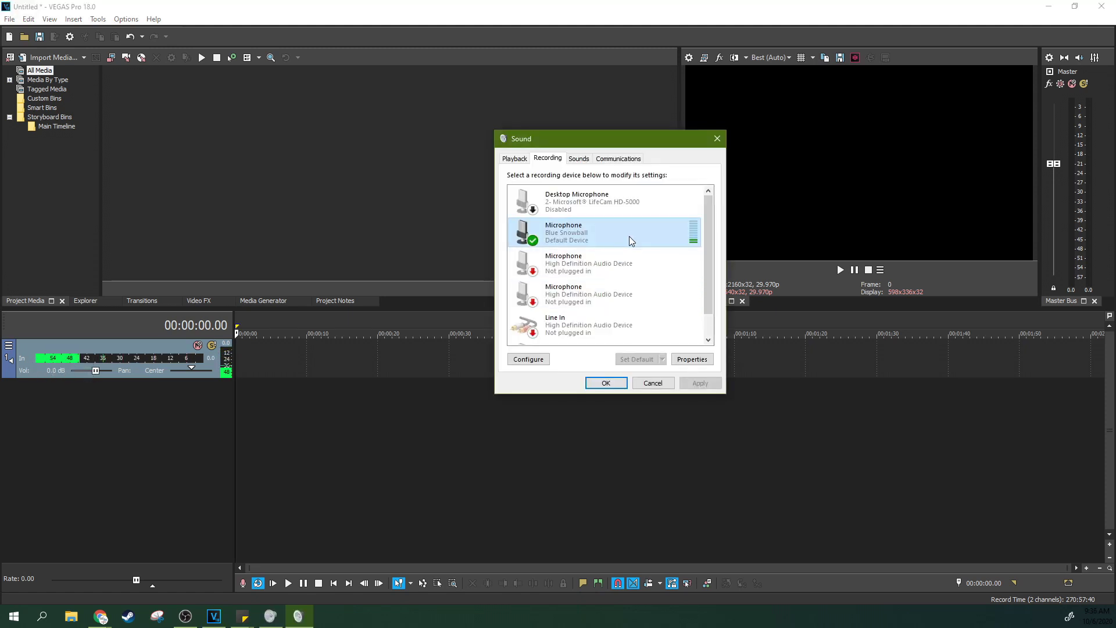
# Drop the Blue Snowball microphone's Levels slider to 79, then return to VEGAS
pyautogui.doubleClick(629, 235)
pyautogui.click(582, 203)
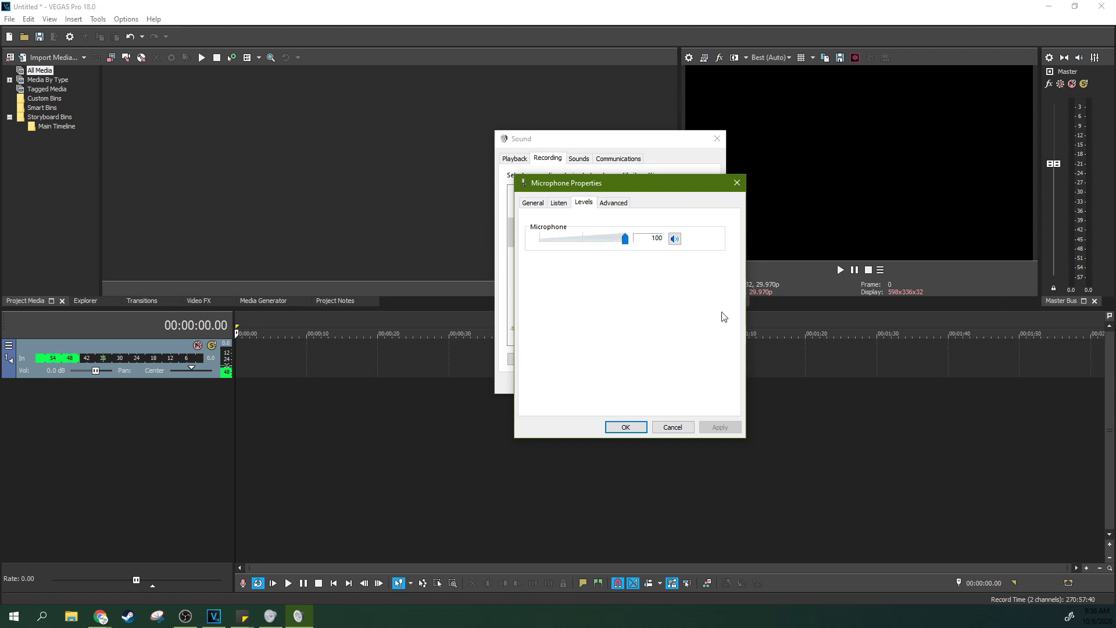
pyautogui.moveTo(626, 243); pyautogui.dragTo(608, 244)
pyautogui.click(271, 362)
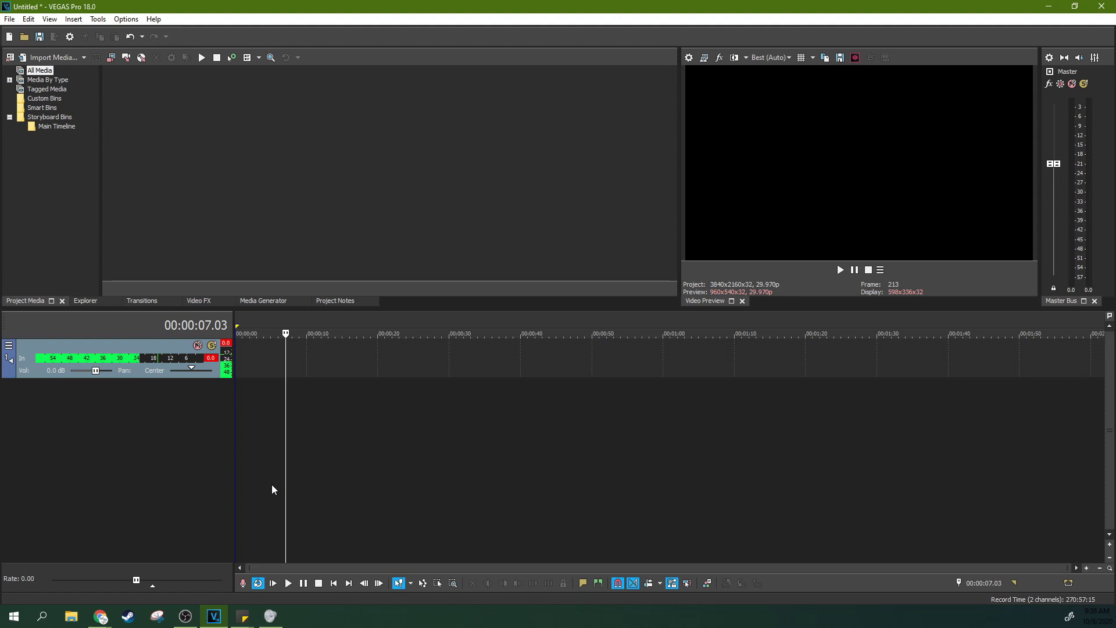
# Stop the first test recording, leaving a 19-second take in Project Media
pyautogui.click(243, 584)
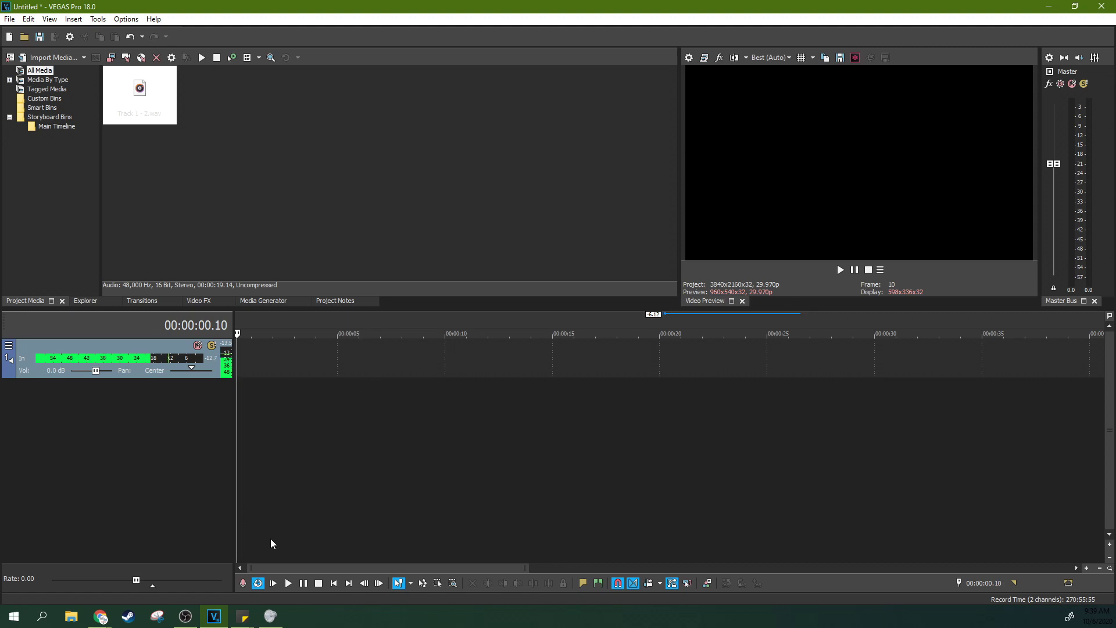
# Record a new voiceover take, dismiss the recorded files summary, and play it back
pyautogui.click(246, 585)
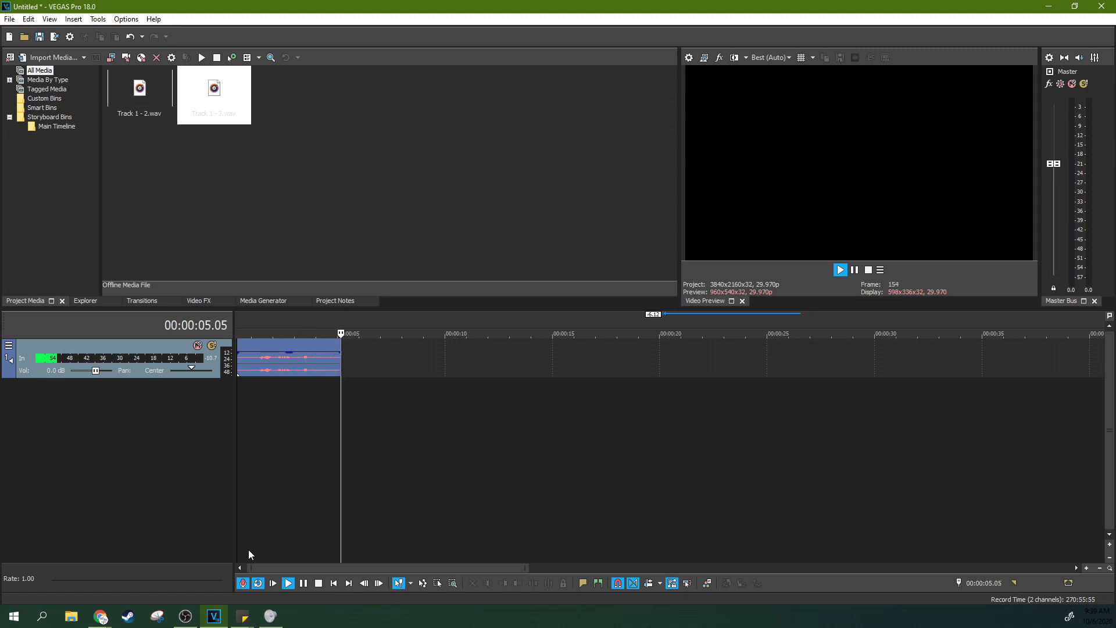
pyautogui.click(243, 584)
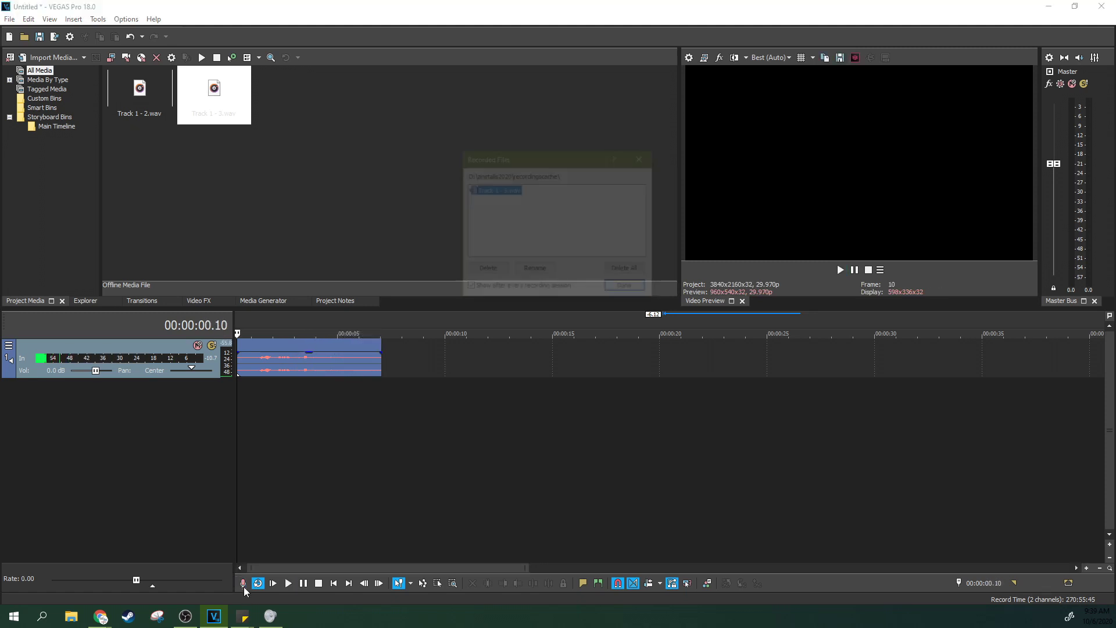
pyautogui.press('Return')
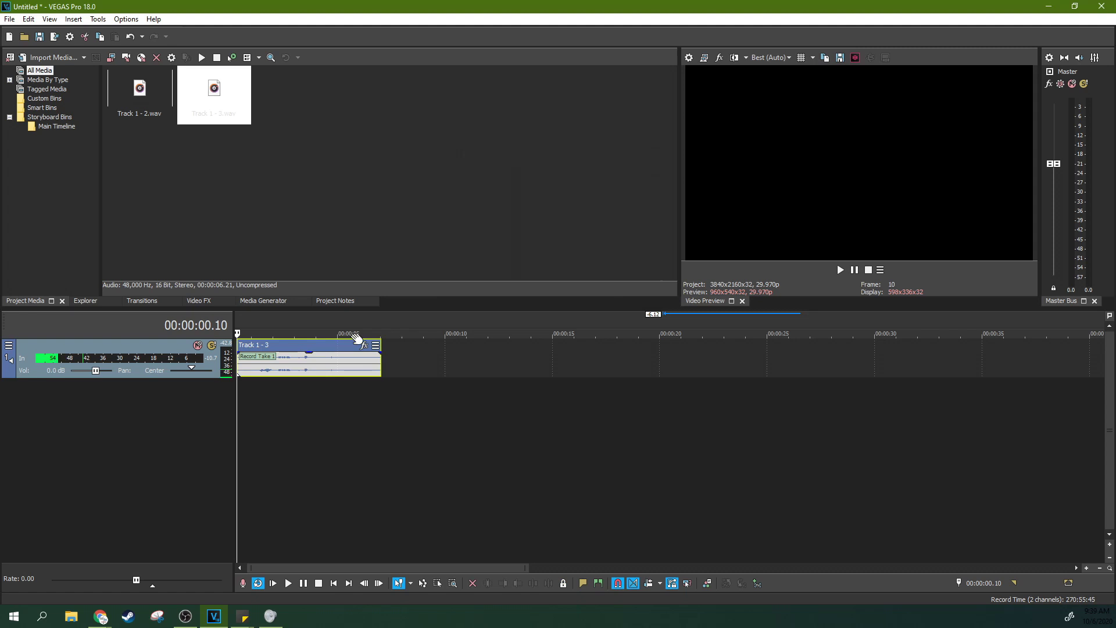
pyautogui.press('space')
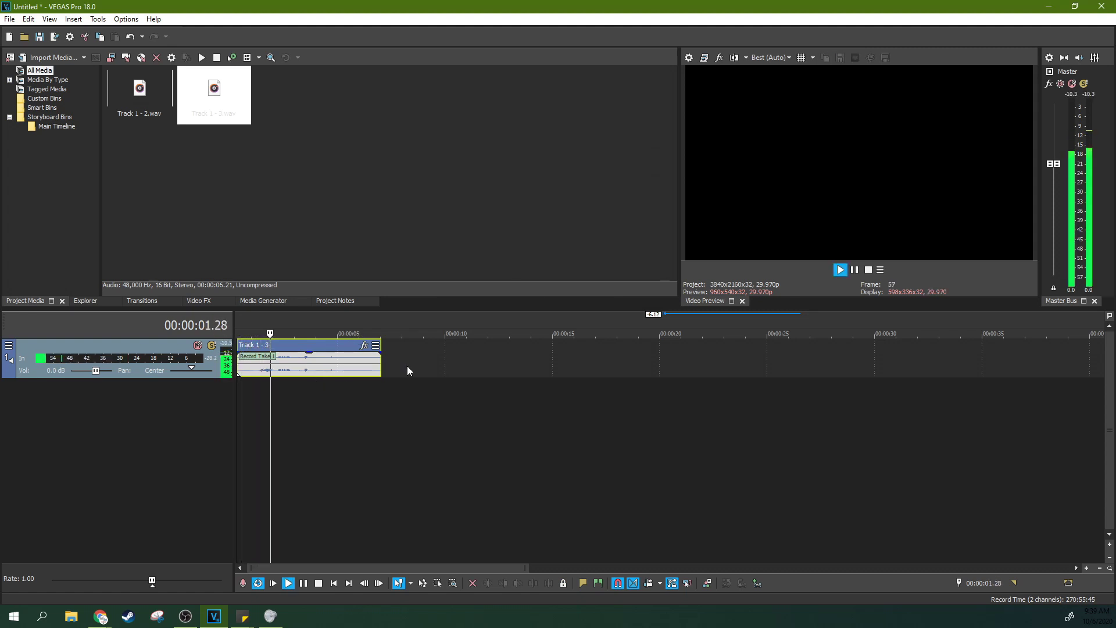
pyautogui.click(854, 270)
pyautogui.scroll(5, 304, 366)
# Trim silence off both ends of the Track 1 - 3 take, previewing the ending
pyautogui.moveTo(262, 362); pyautogui.dragTo(351, 362)
pyautogui.moveTo(840, 364); pyautogui.dragTo(680, 364)
pyautogui.click(594, 372)
pyautogui.press('space')
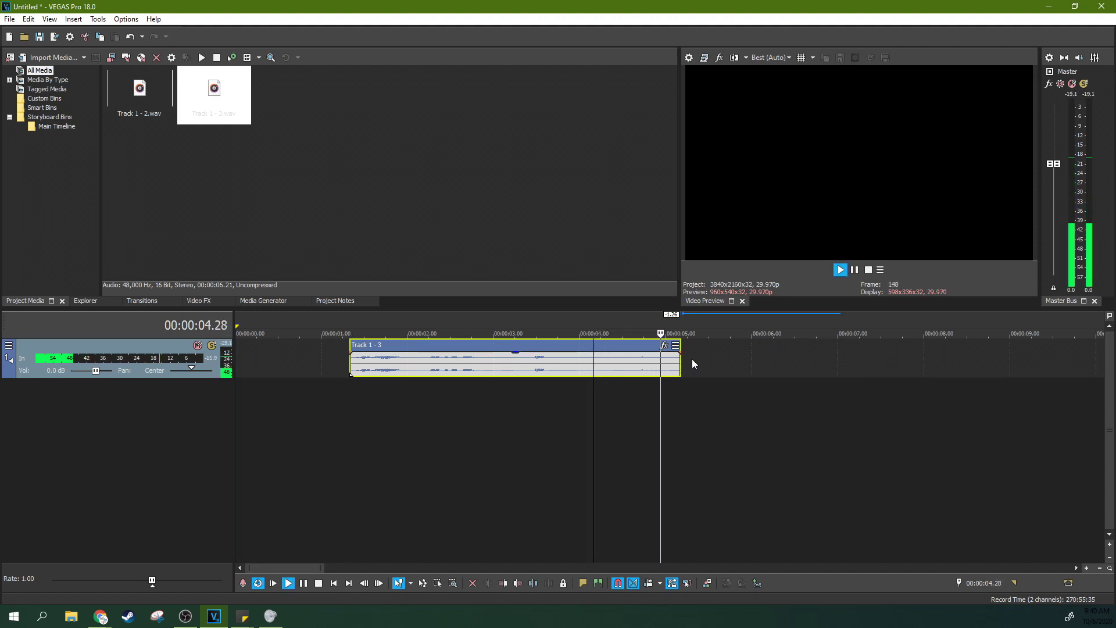
pyautogui.press('space')
pyautogui.moveTo(684, 364); pyautogui.dragTo(709, 364)
pyautogui.press('space')
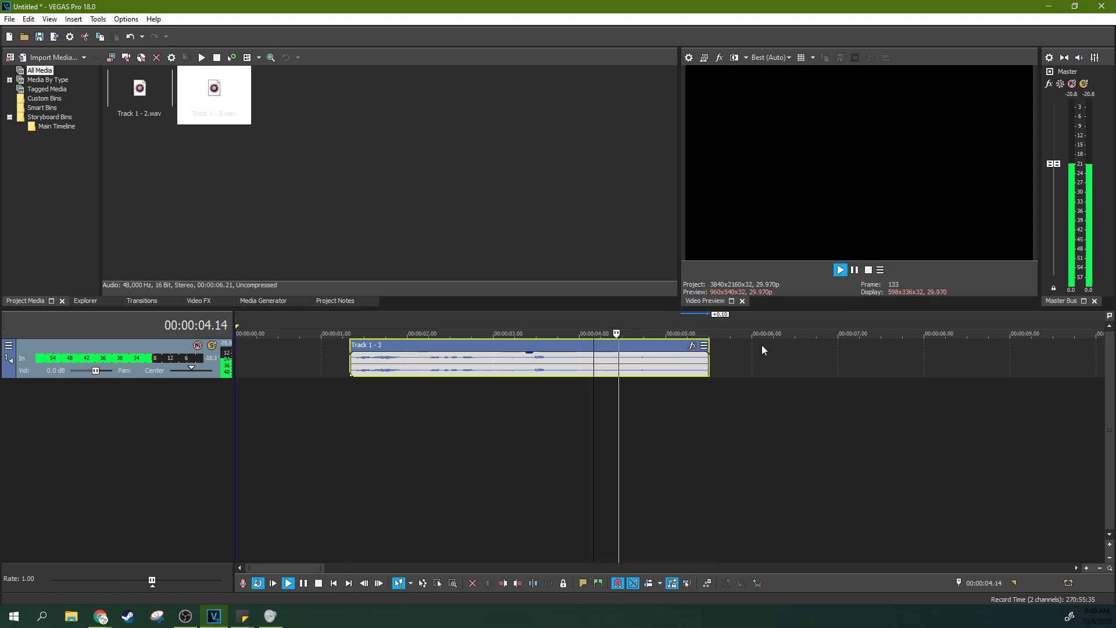
pyautogui.click(867, 269)
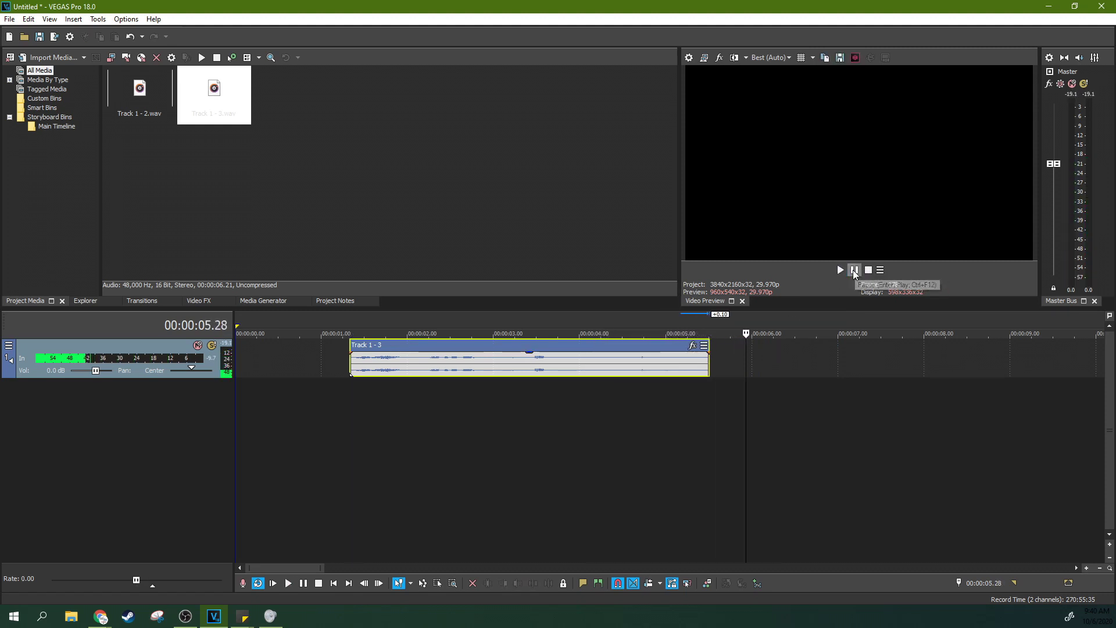
pyautogui.click(529, 364)
pyautogui.click(422, 364)
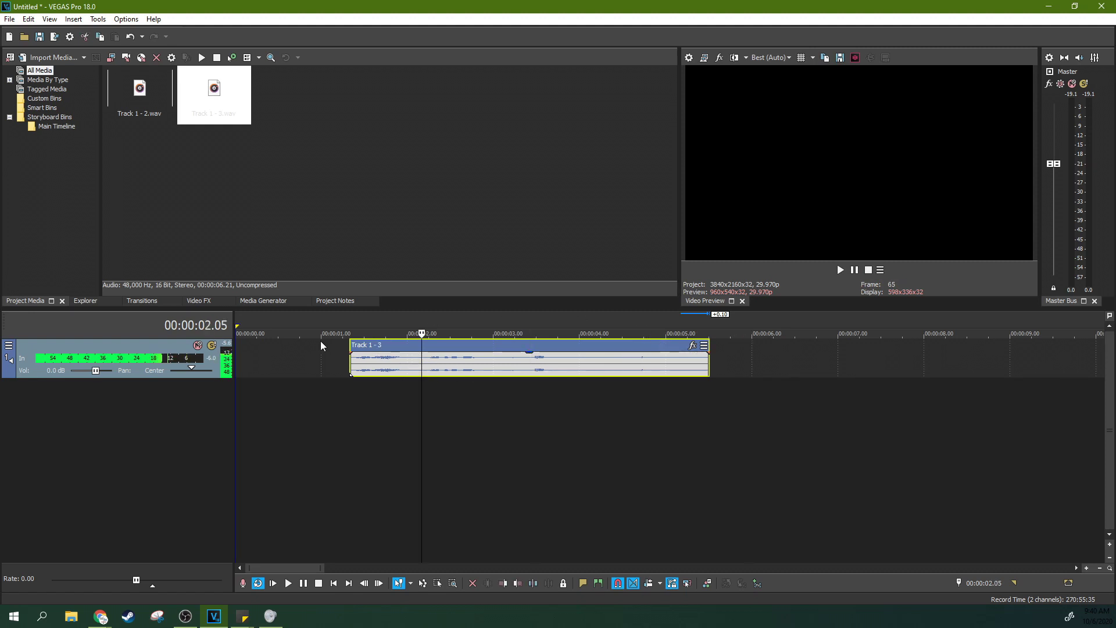
pyautogui.rightClick(6, 352)
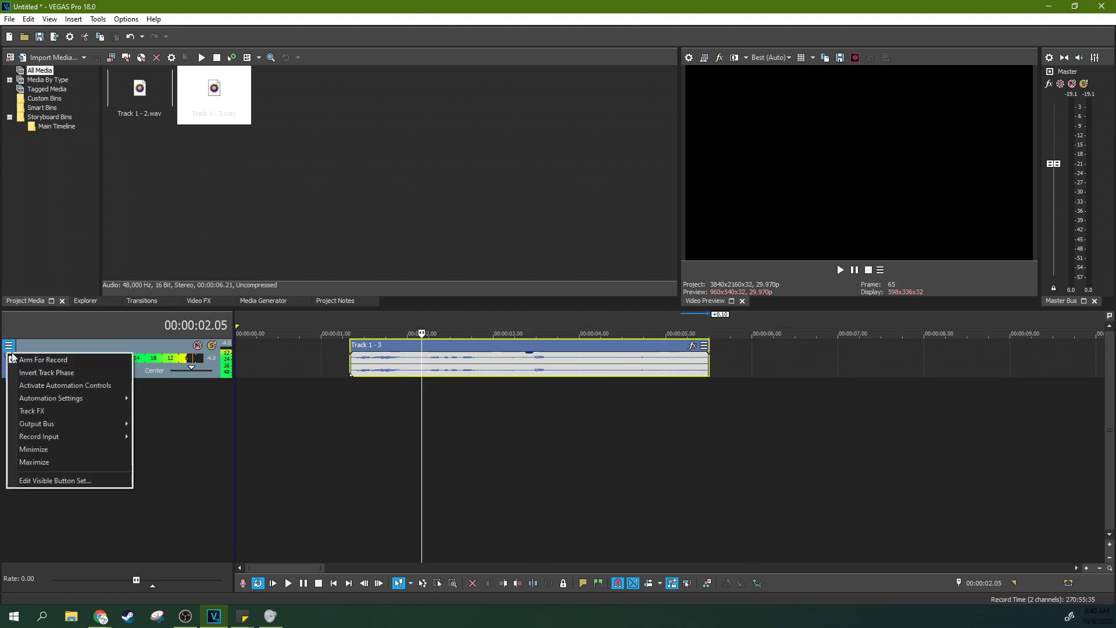
# Apply the '[Sys] 2:1 compression starting at -18 dB' Track Compressor preset and preview it
pyautogui.click(49, 413)
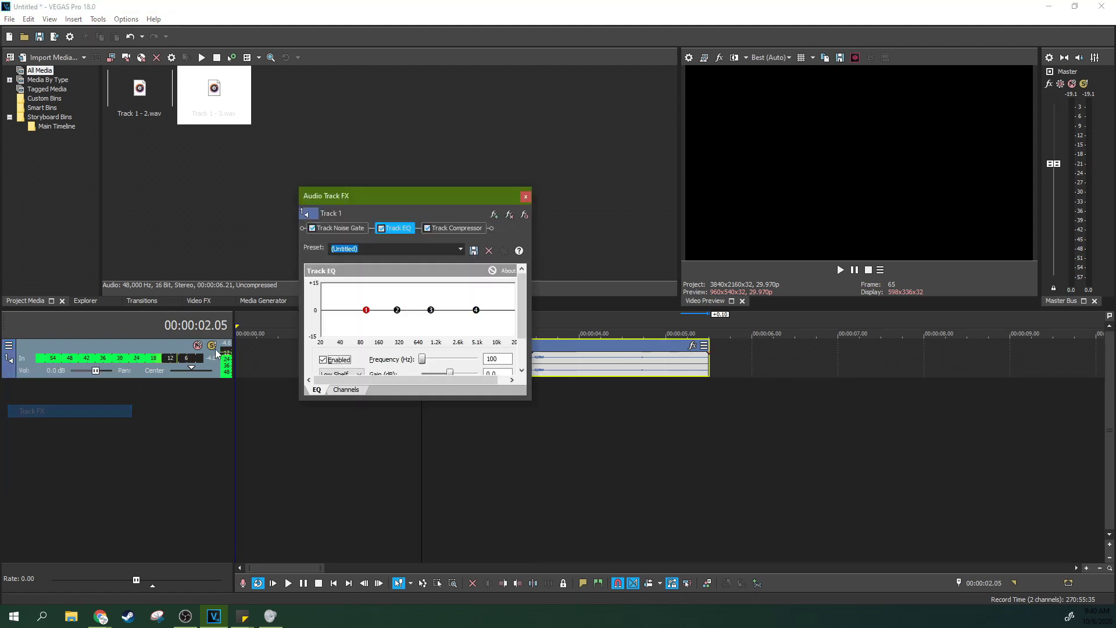
pyautogui.click(445, 228)
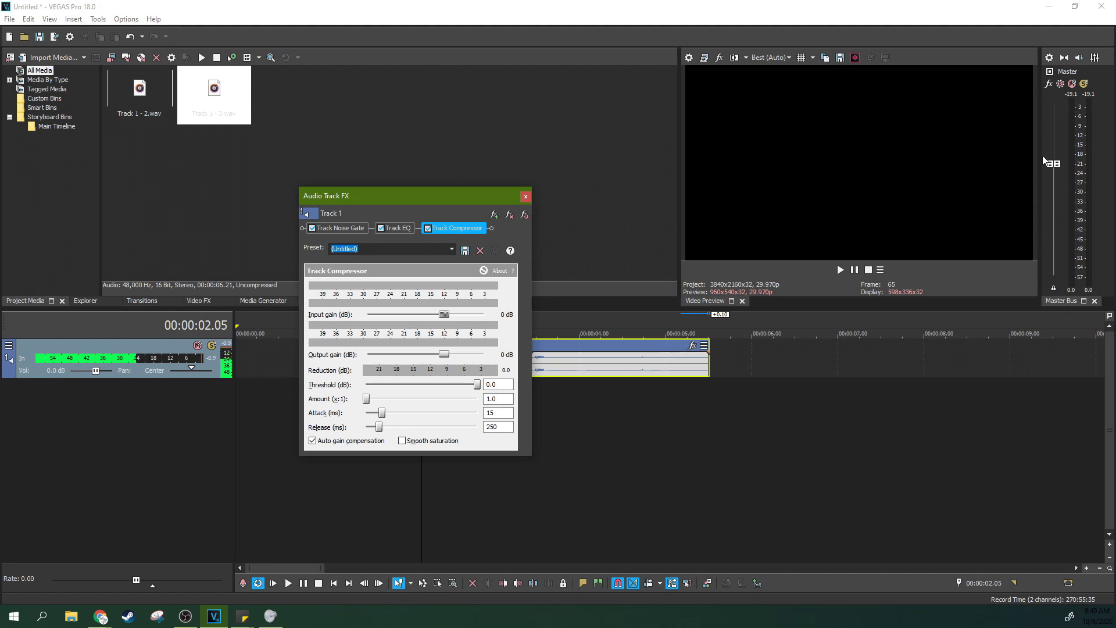
pyautogui.click(452, 249)
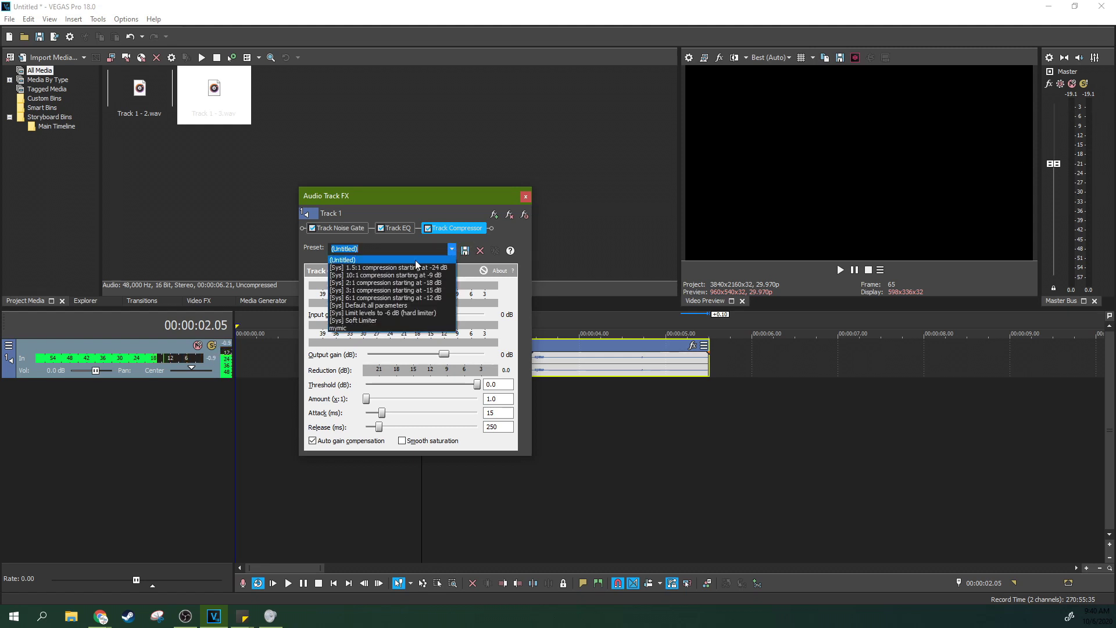
pyautogui.click(391, 283)
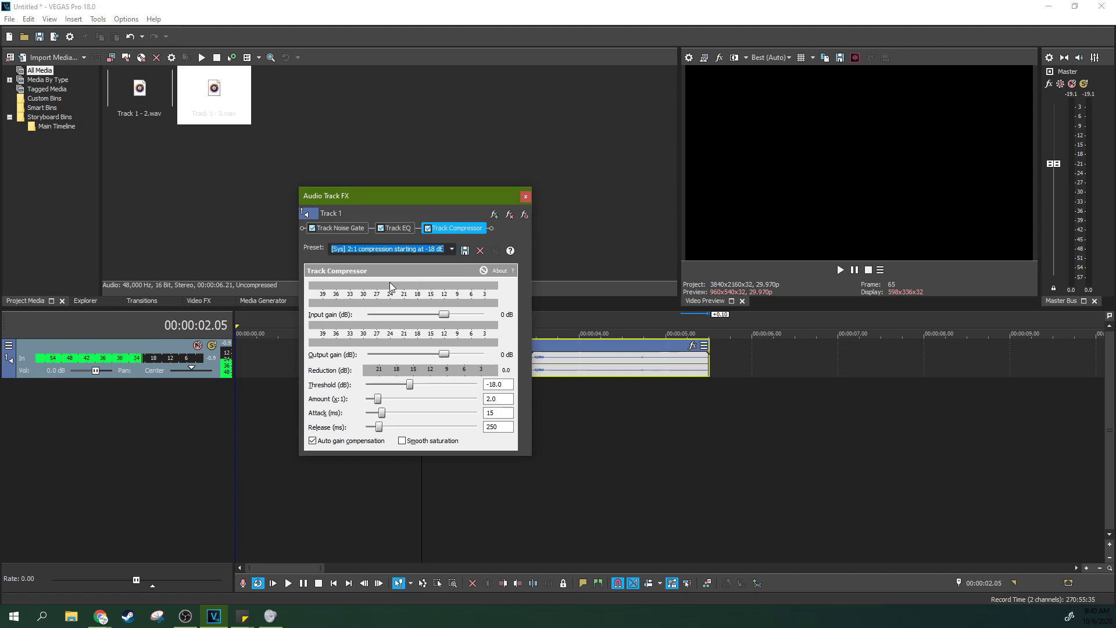
pyautogui.click(542, 378)
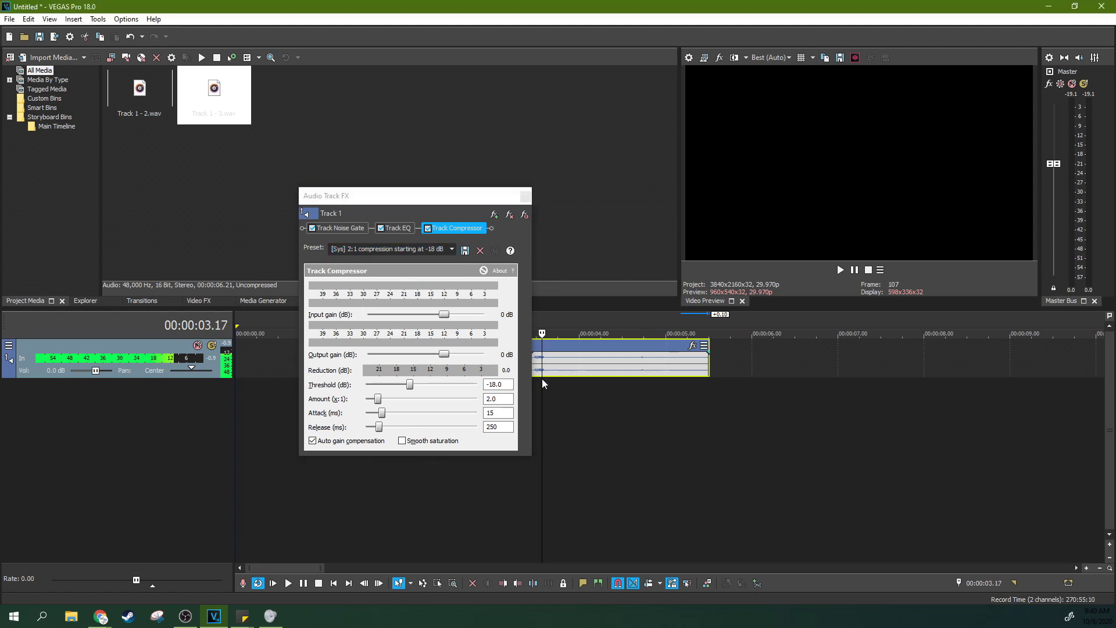
pyautogui.click(455, 479)
pyautogui.click(840, 270)
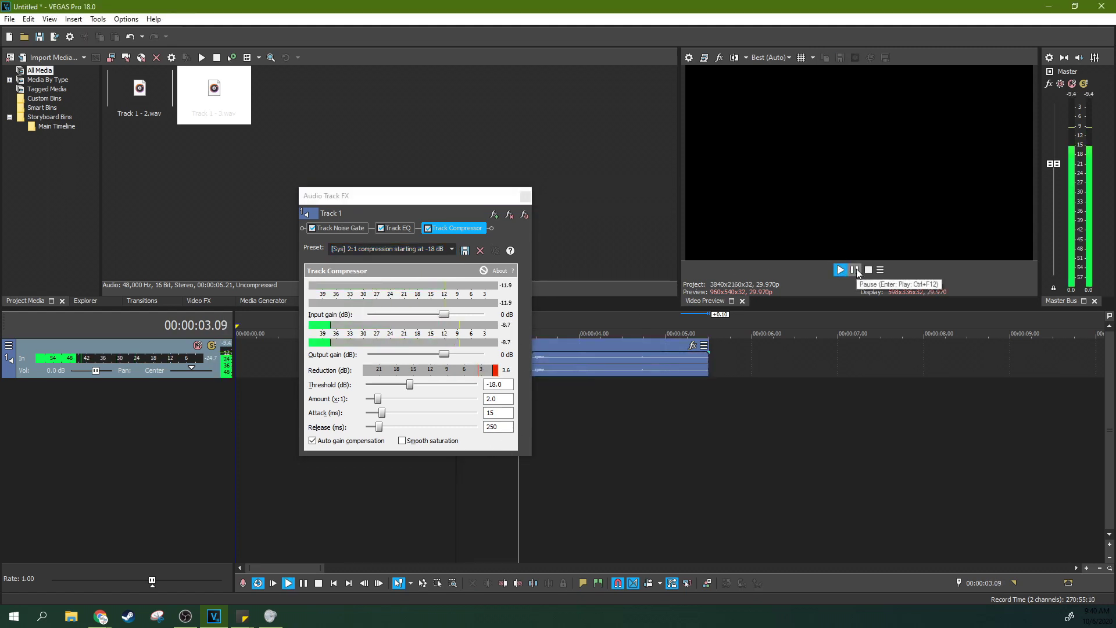
pyautogui.click(854, 270)
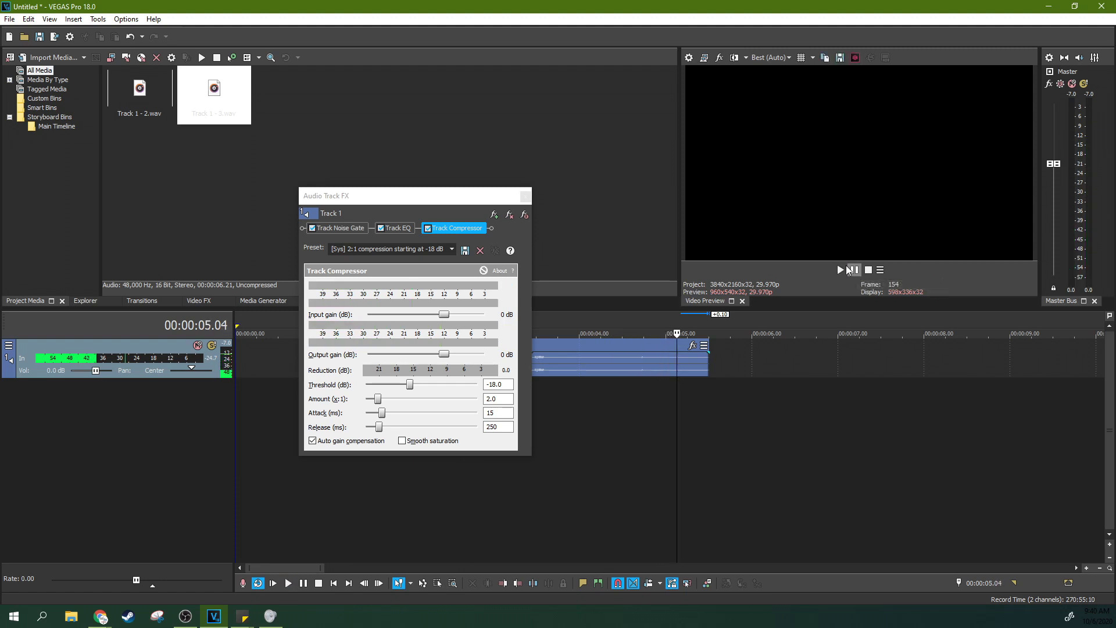
# Close the track effects window and place the playhead around 1.24 seconds in the clip
pyautogui.click(527, 196)
pyautogui.click(421, 368)
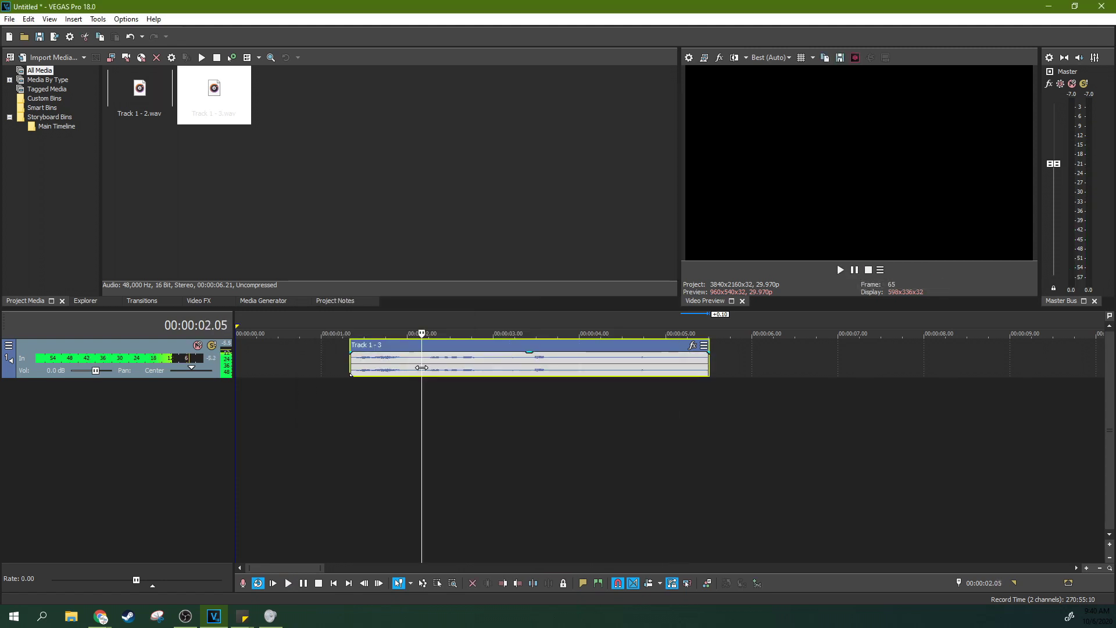
pyautogui.click(382, 369)
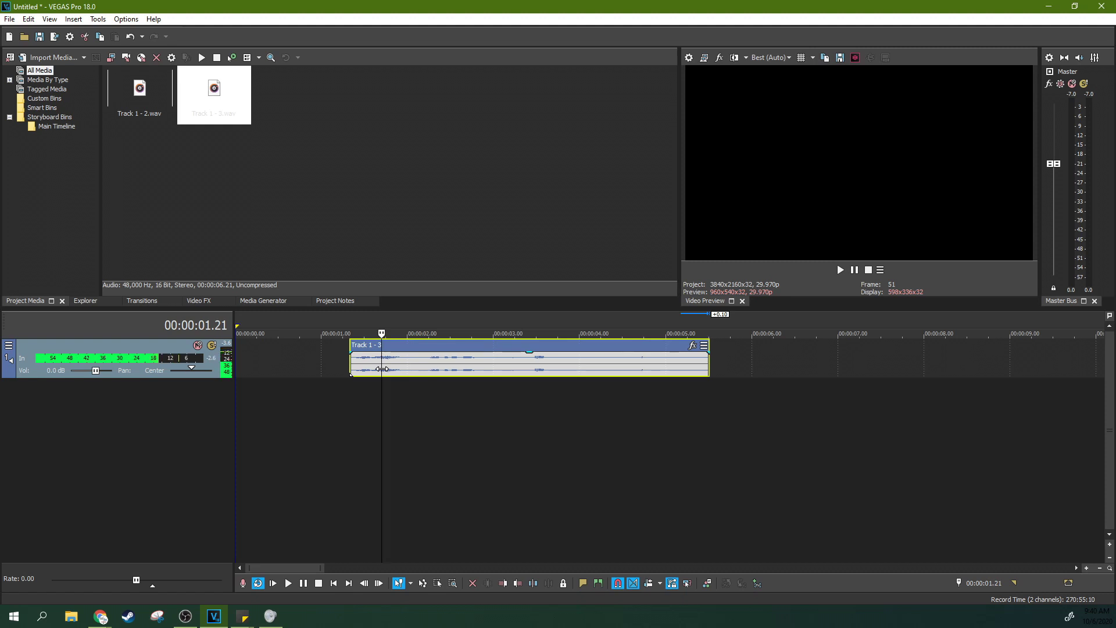
pyautogui.click(404, 369)
pyautogui.click(432, 370)
pyautogui.click(390, 369)
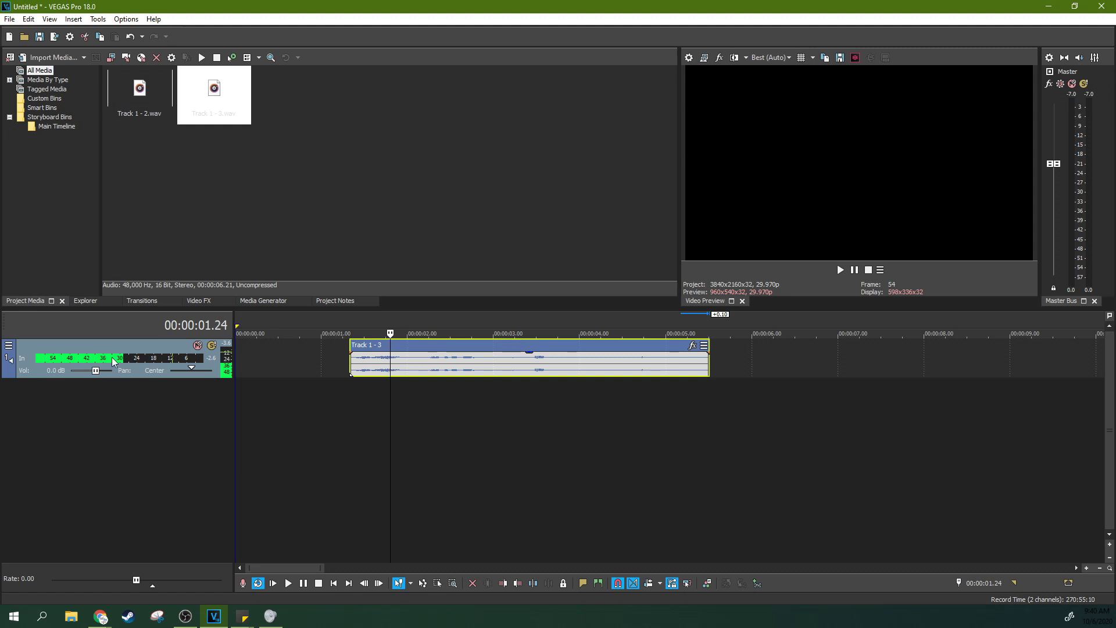
# In Track EQ, drag band 4's high shelf to -Inf near 2.6 kHz, previewing the cut
pyautogui.click(9, 346)
pyautogui.click(47, 409)
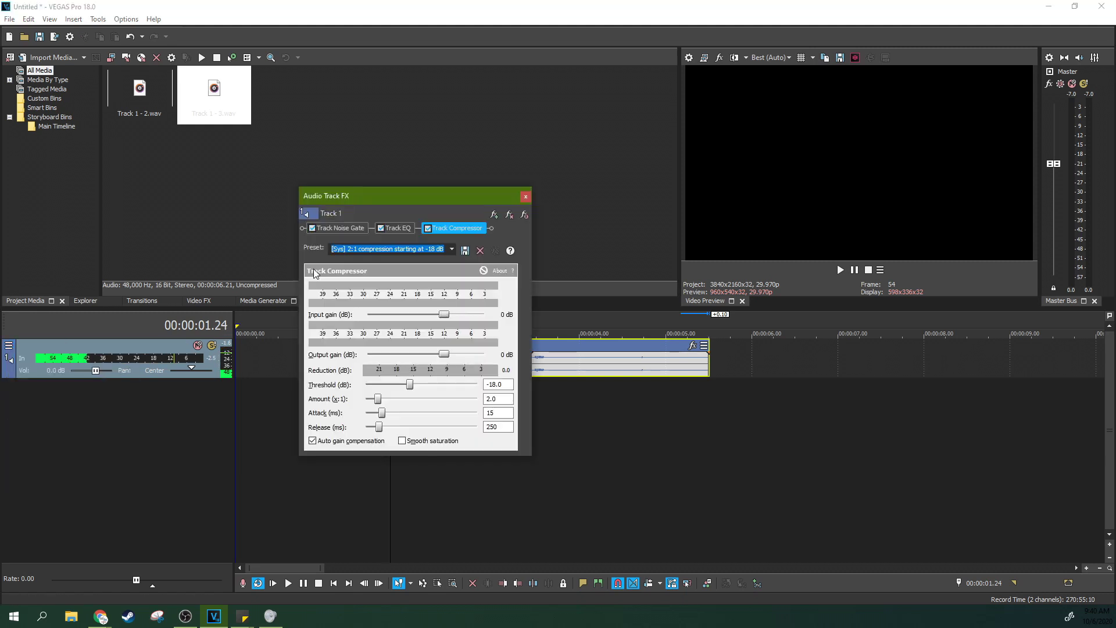
pyautogui.click(409, 228)
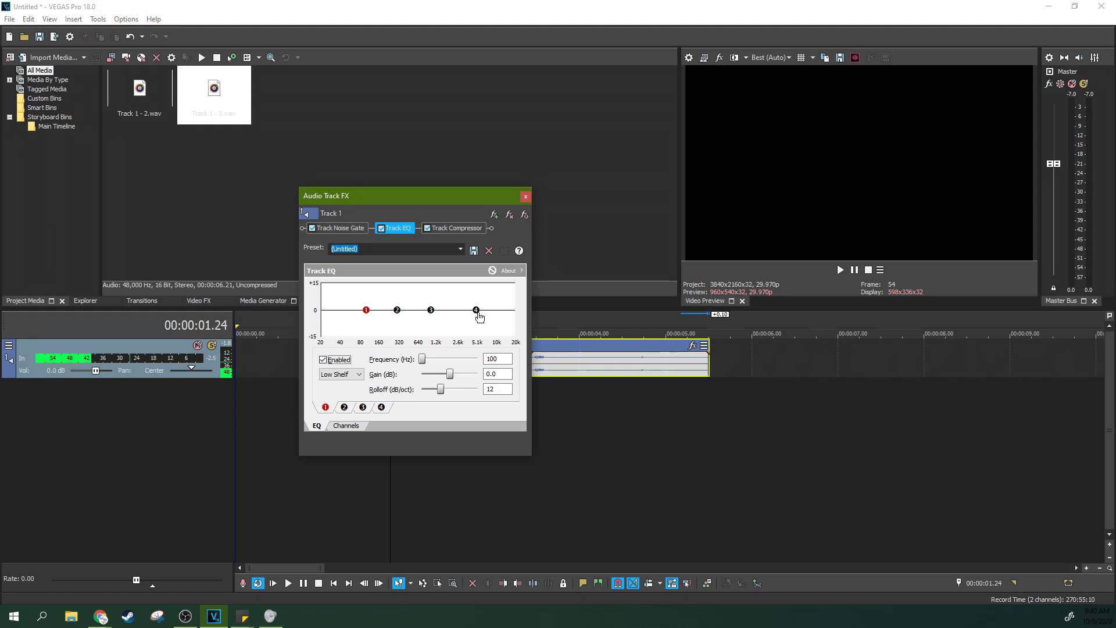
pyautogui.moveTo(476, 314); pyautogui.dragTo(484, 352)
pyautogui.click(557, 384)
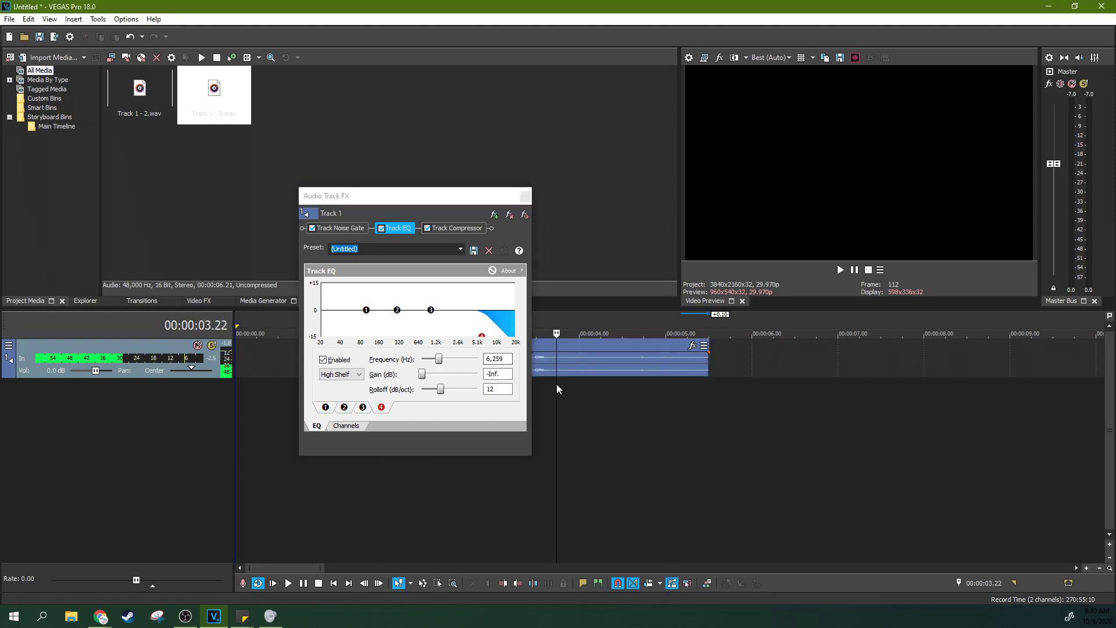
pyautogui.click(542, 384)
pyautogui.click(841, 269)
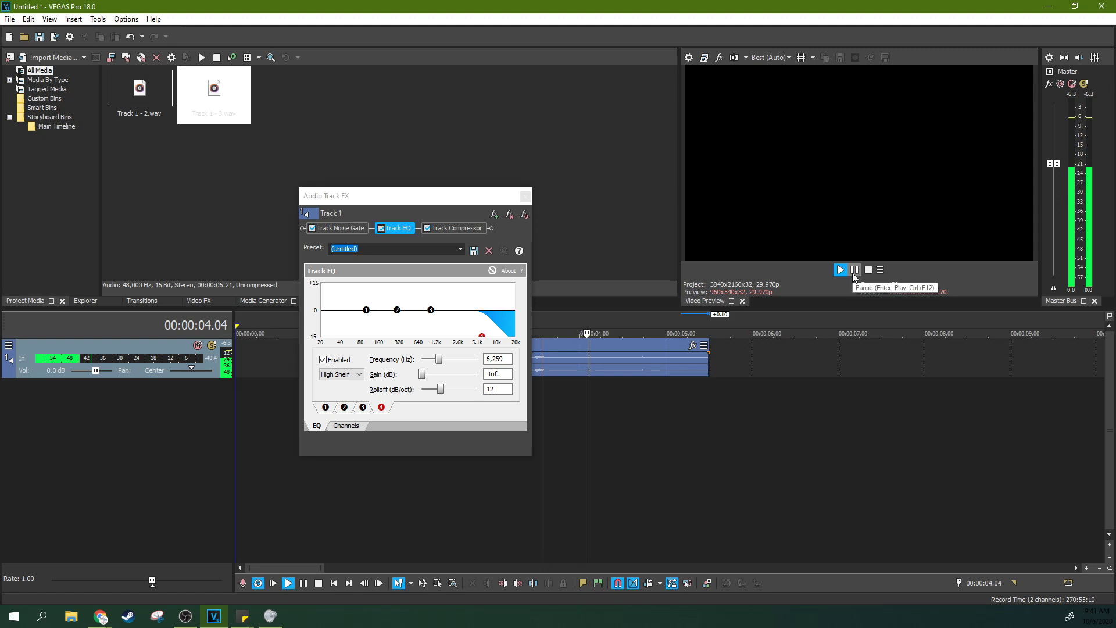
pyautogui.click(854, 271)
pyautogui.moveTo(483, 342); pyautogui.dragTo(457, 345)
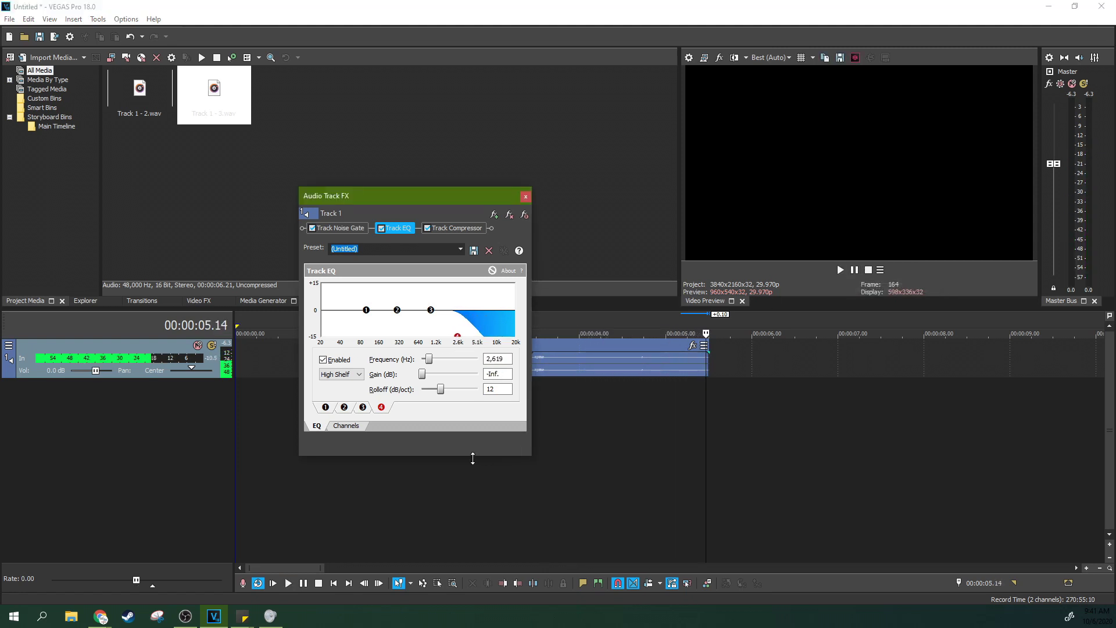
pyautogui.click(536, 397)
pyautogui.click(840, 270)
pyautogui.click(855, 271)
# Boost band 1's low shelf to +7.8 dB at 217 Hz and preview the voiceover
pyautogui.moveTo(366, 310); pyautogui.dragTo(376, 302)
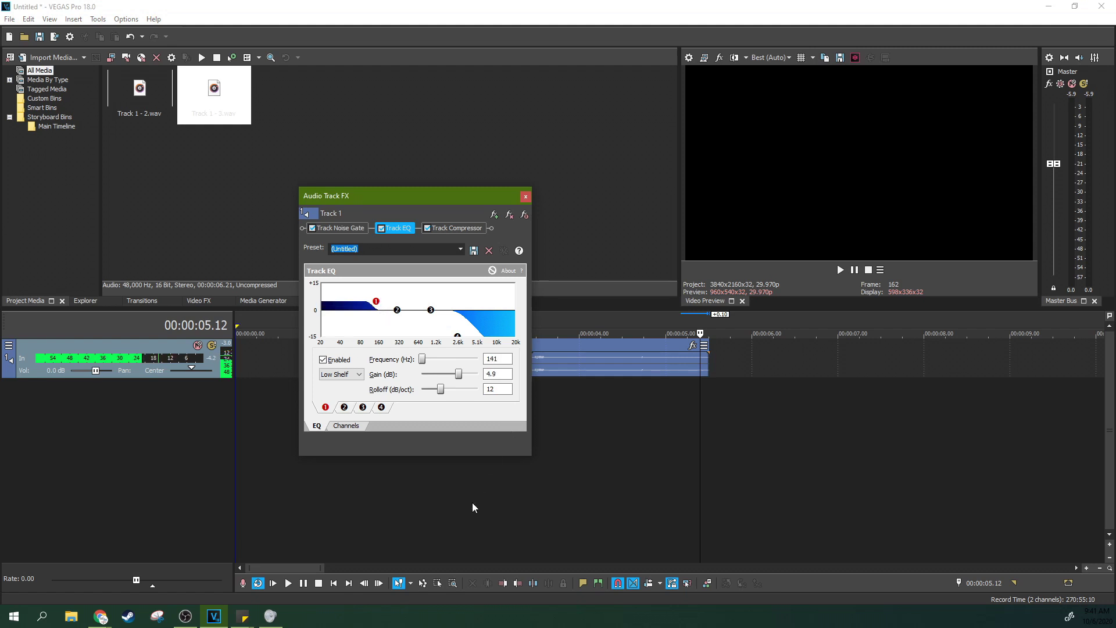
pyautogui.click(463, 494)
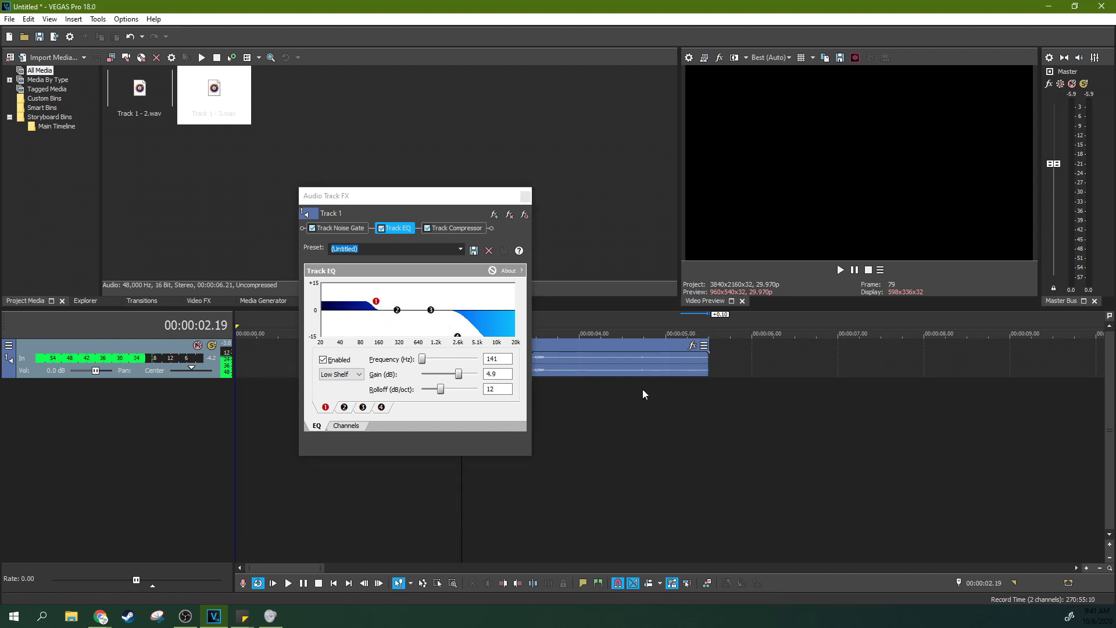
pyautogui.click(840, 271)
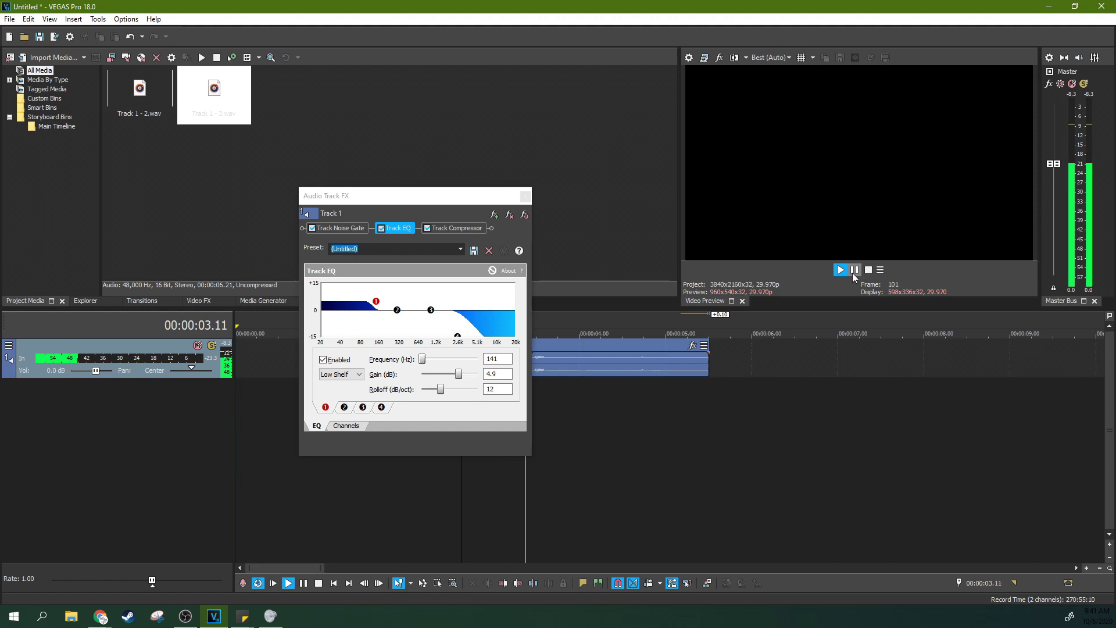
pyautogui.click(855, 270)
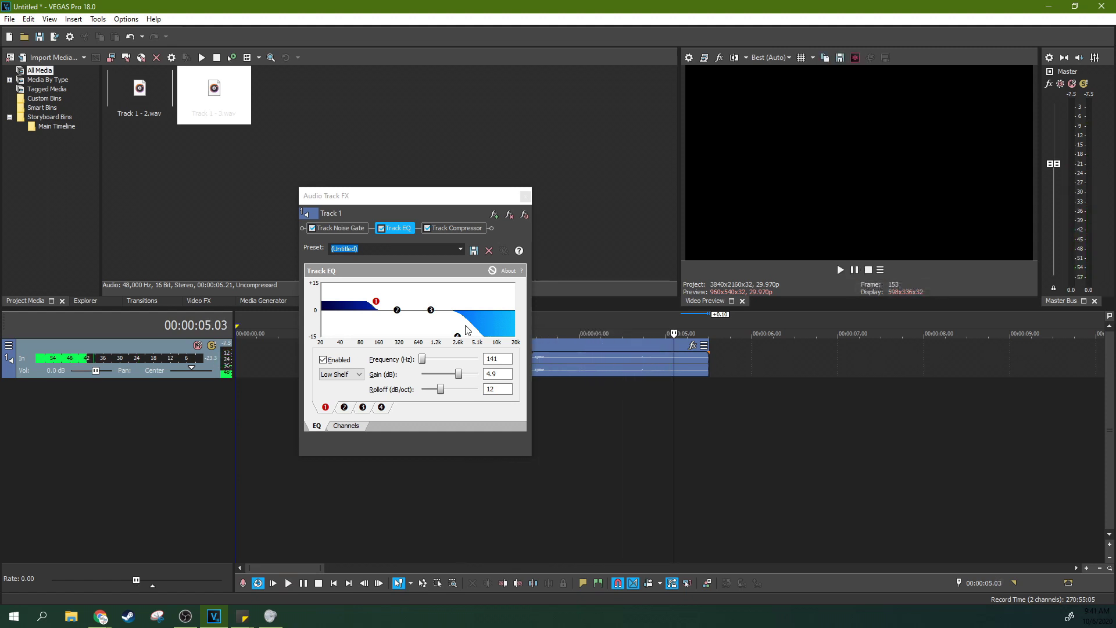
pyautogui.moveTo(378, 305); pyautogui.dragTo(389, 301)
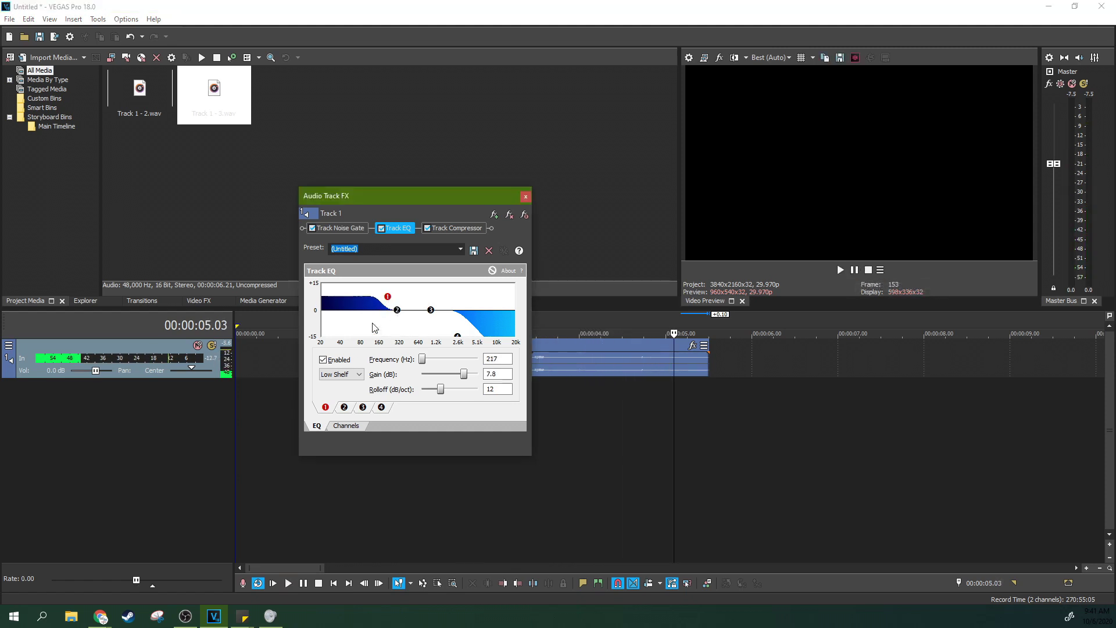
pyautogui.click(536, 396)
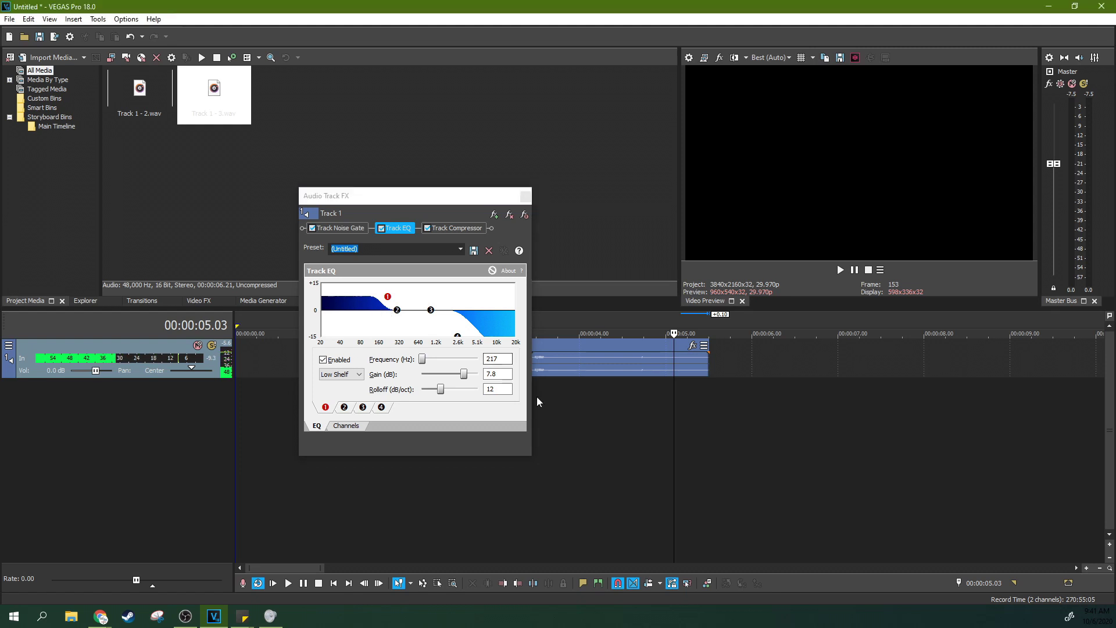
pyautogui.click(853, 273)
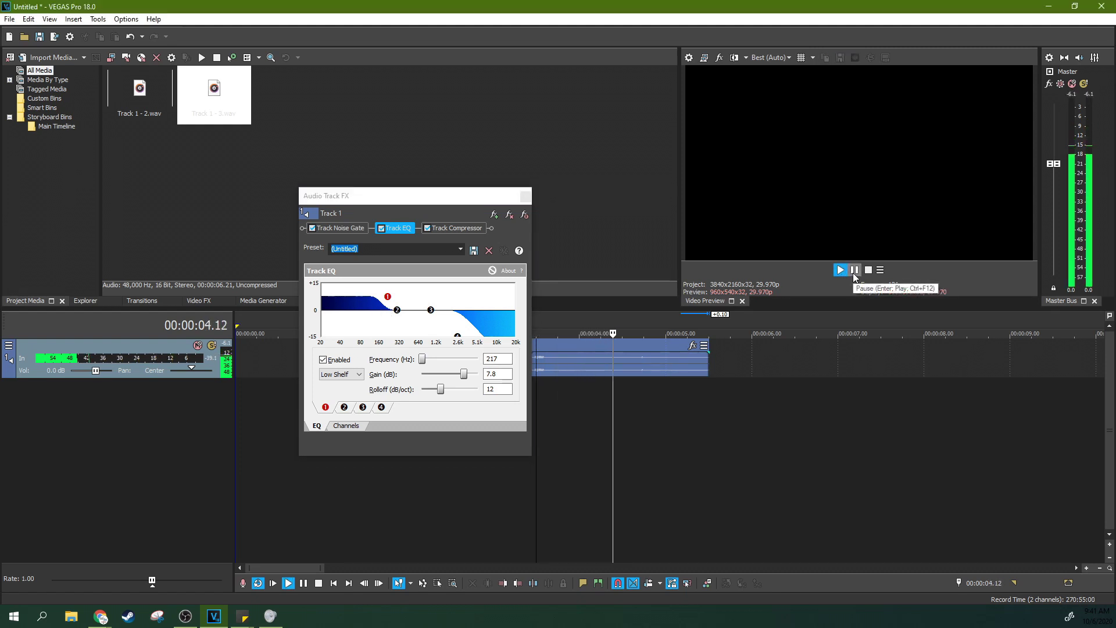
pyautogui.click(476, 371)
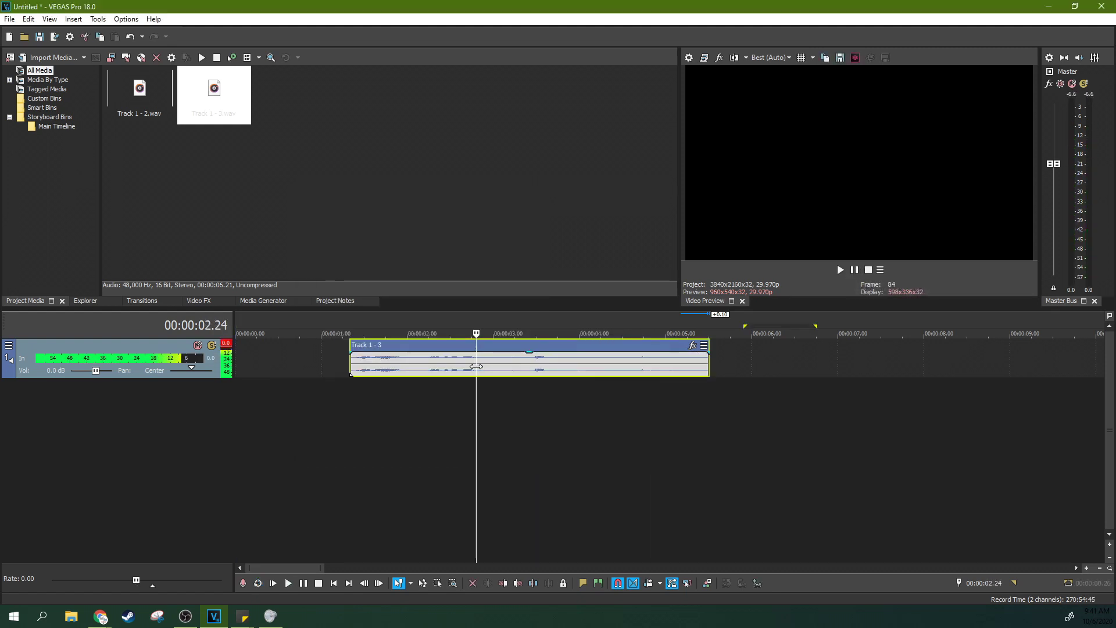
# Apply Pitch Shift to the Track 1 - 3 clip as a non-real-time event effect
pyautogui.rightClick(422, 364)
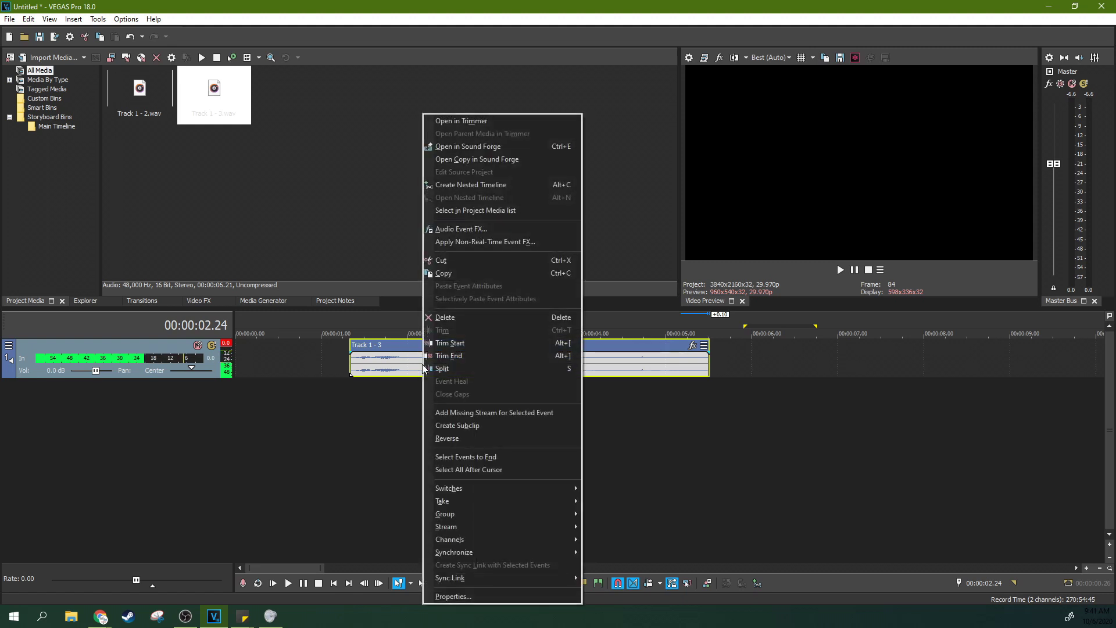
pyautogui.click(501, 245)
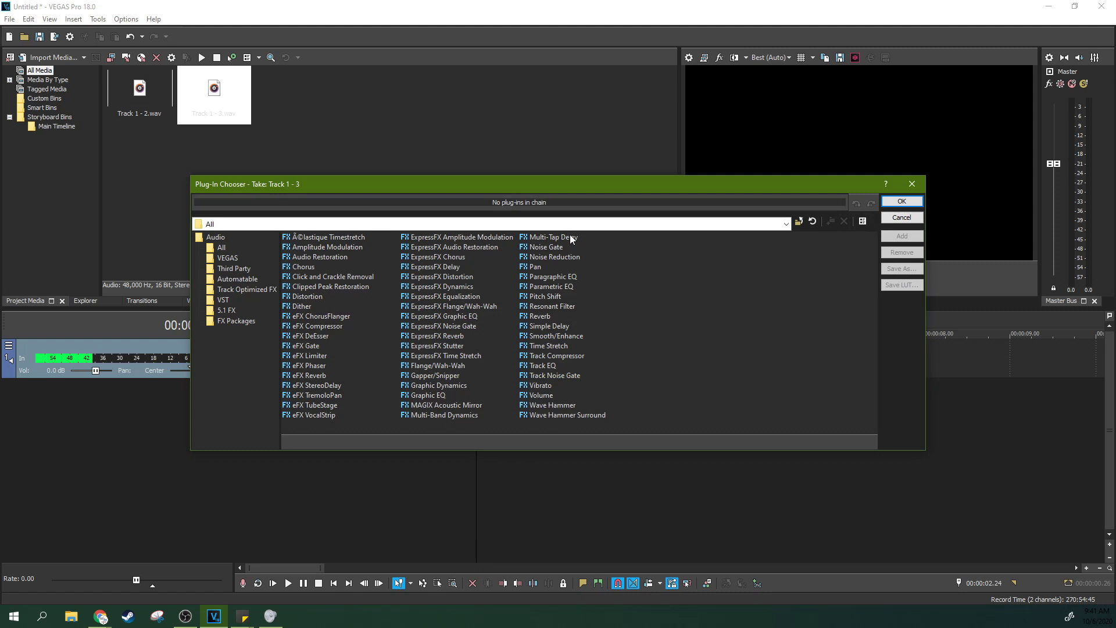
pyautogui.click(552, 296)
pyautogui.click(902, 236)
pyautogui.click(902, 201)
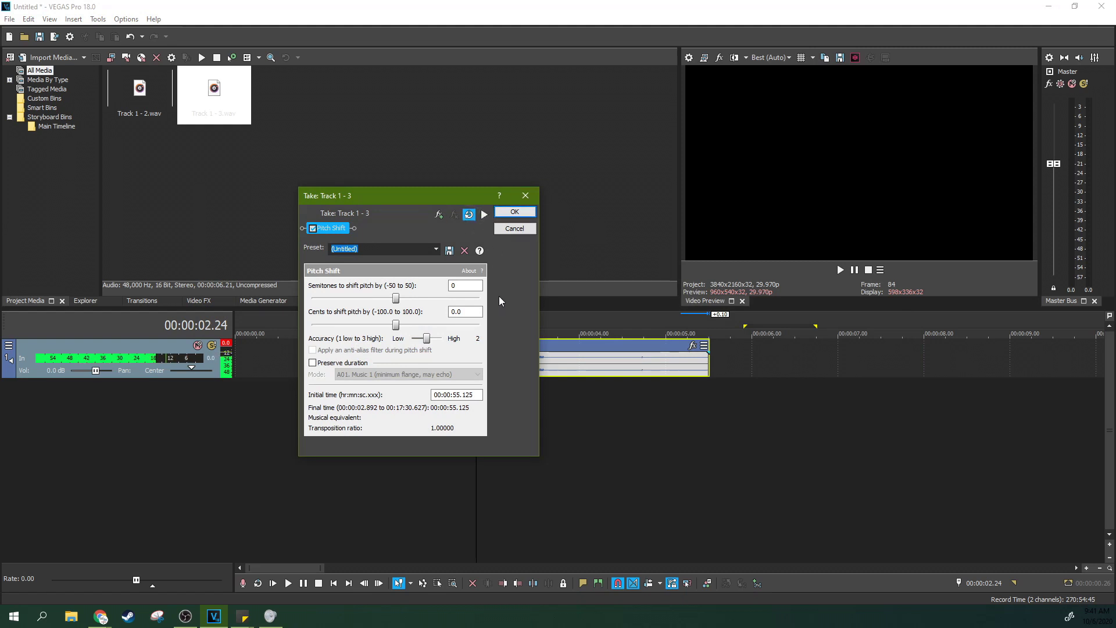
# Preview the pitch shift and turn on Preserve duration
pyautogui.click(488, 219)
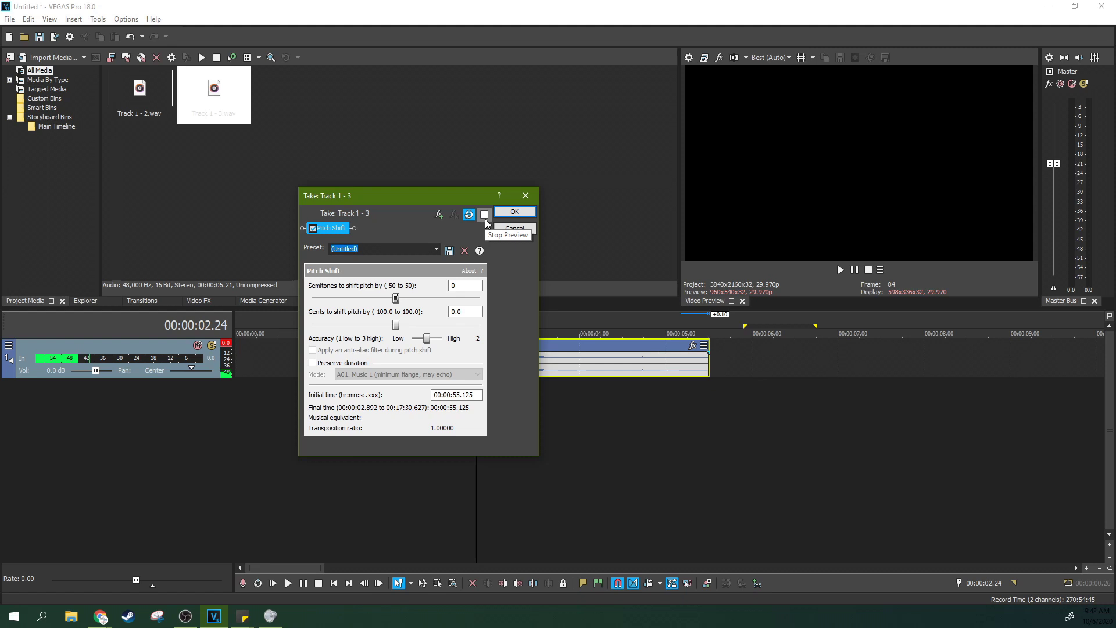
pyautogui.click(485, 216)
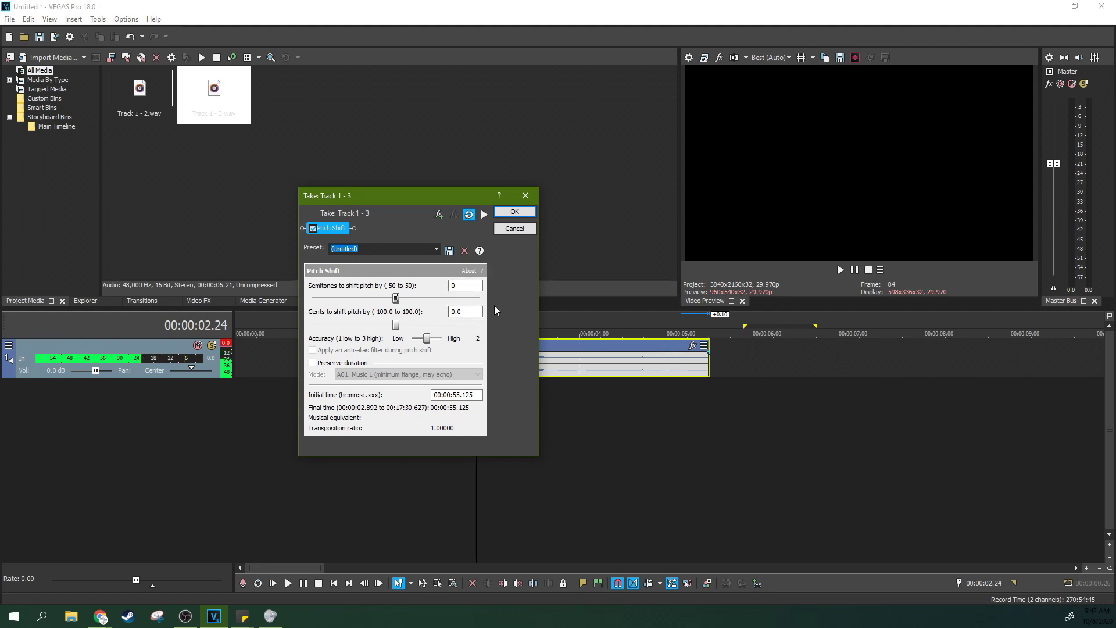
pyautogui.click(313, 363)
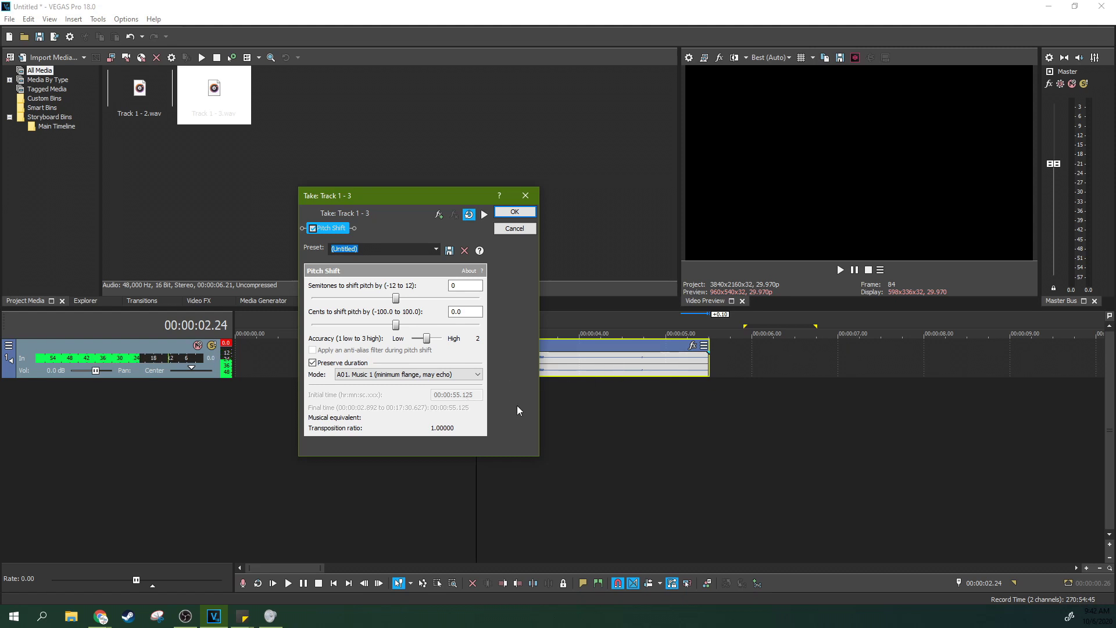
# Set the Pitch Shift mode to 'A08. Speech 2' and raise accuracy to 3
pyautogui.click(474, 374)
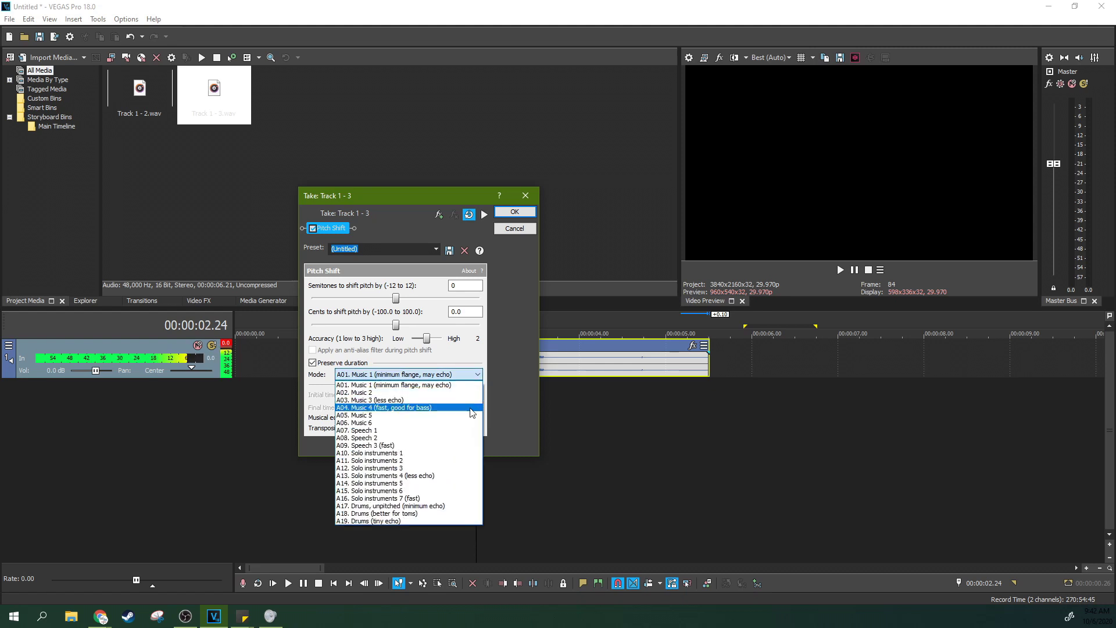
pyautogui.click(411, 438)
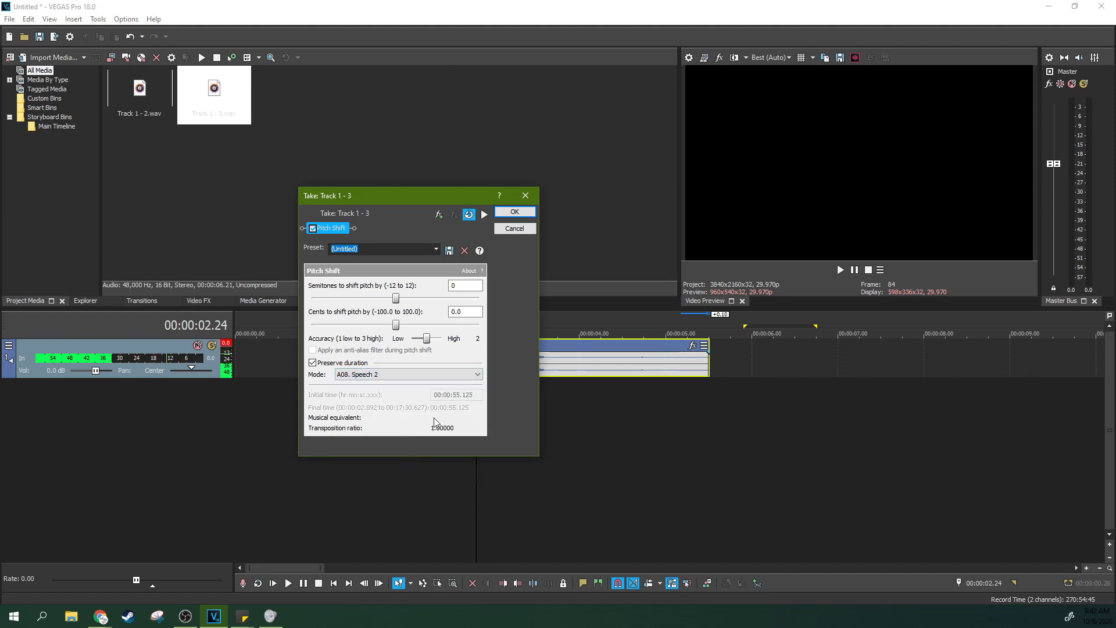
pyautogui.click(468, 376)
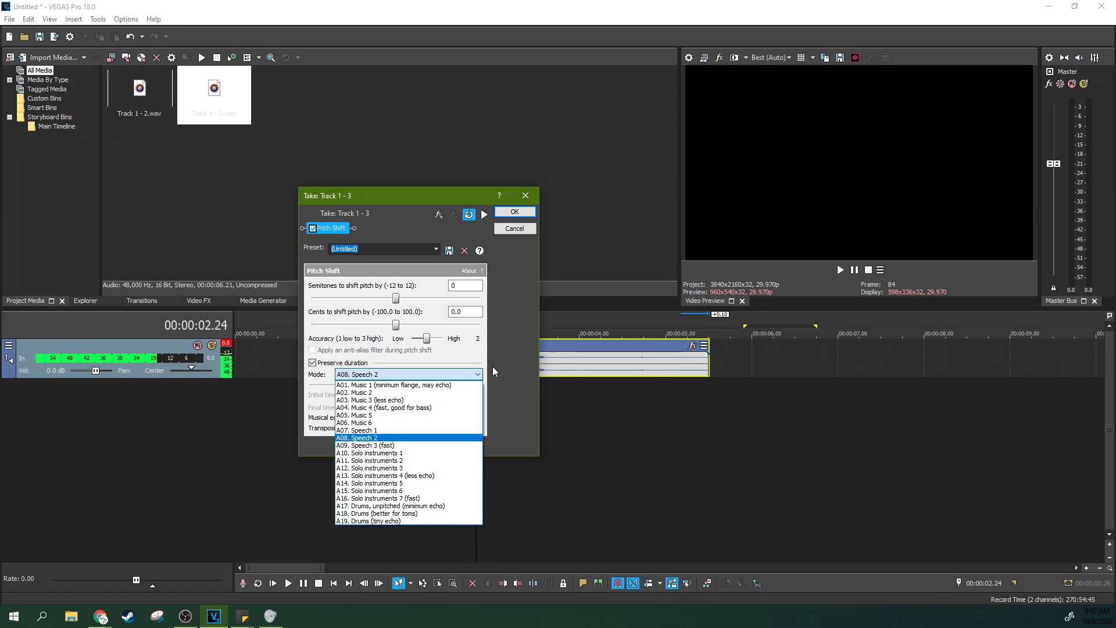
pyautogui.click(492, 370)
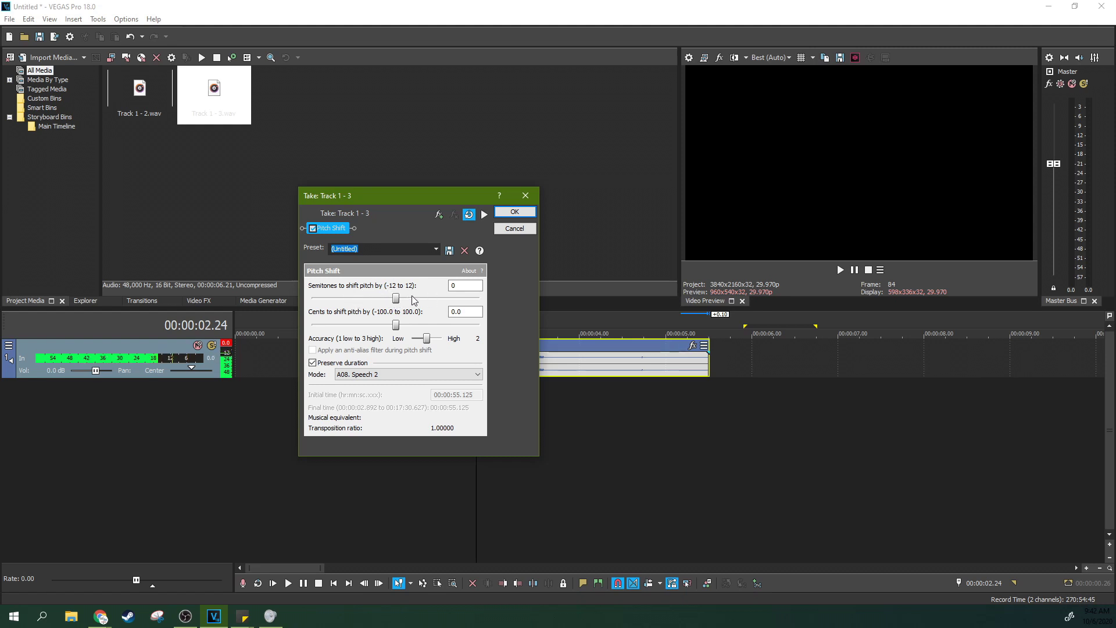
pyautogui.click(443, 339)
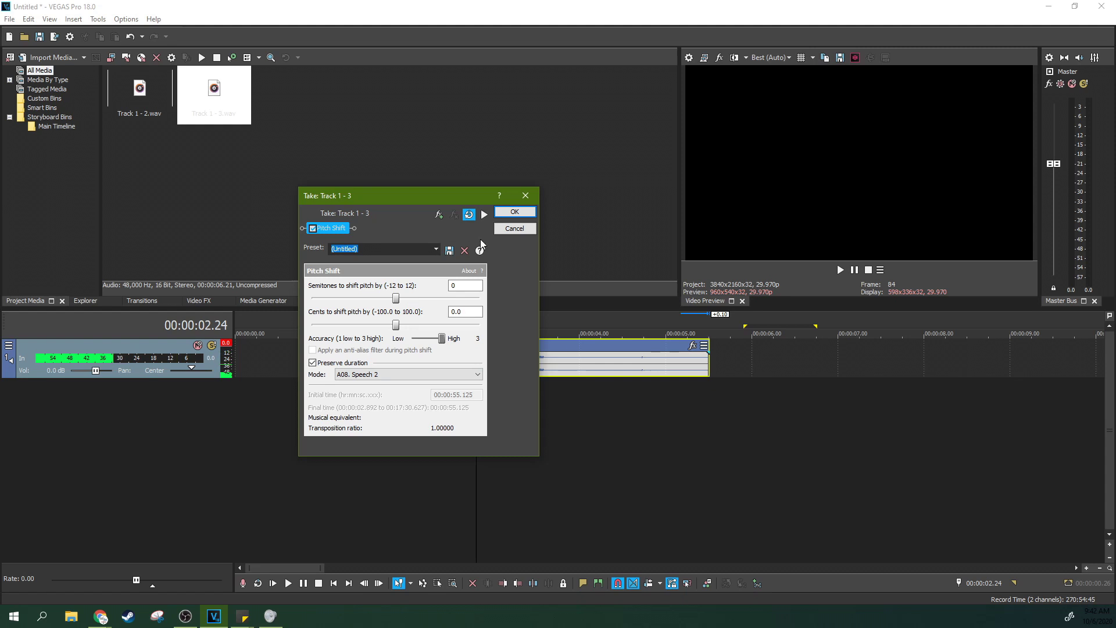
# Shift the voiceover's pitch to -3 semitones and -66 cents (Down Minor 3rd) and accept
pyautogui.click(485, 220)
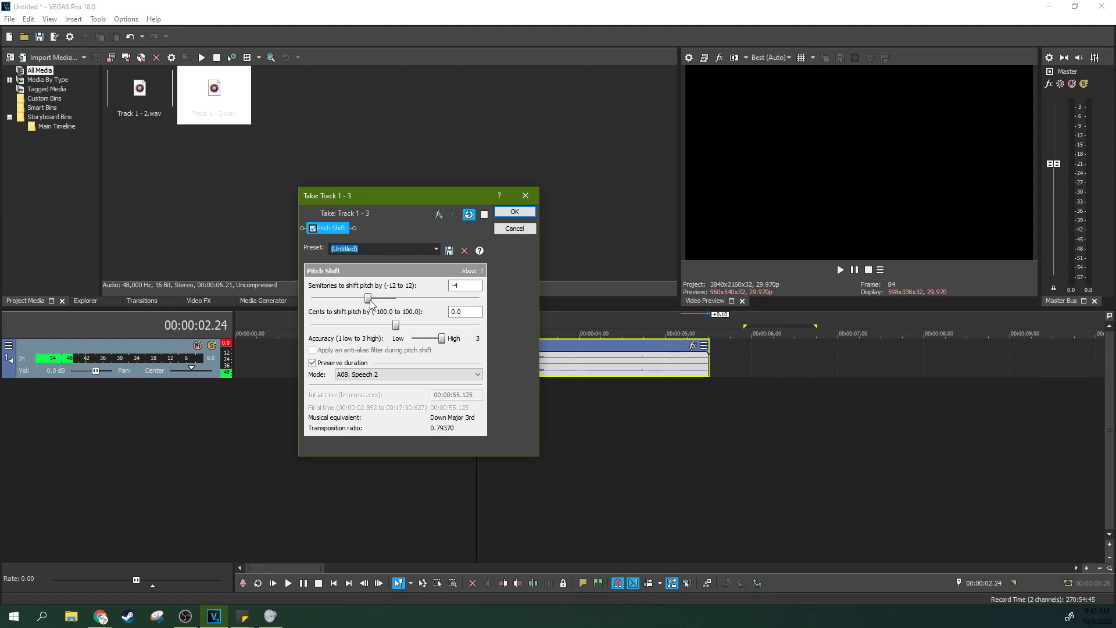
pyautogui.moveTo(382, 303)
pyautogui.mouseDown()
pyautogui.moveTo(459, 294)
pyautogui.moveTo(375, 298)
pyautogui.mouseUp()
pyautogui.moveTo(396, 325); pyautogui.dragTo(361, 325)
pyautogui.moveTo(391, 302); pyautogui.dragTo(393, 303)
pyautogui.moveTo(355, 324); pyautogui.dragTo(342, 325)
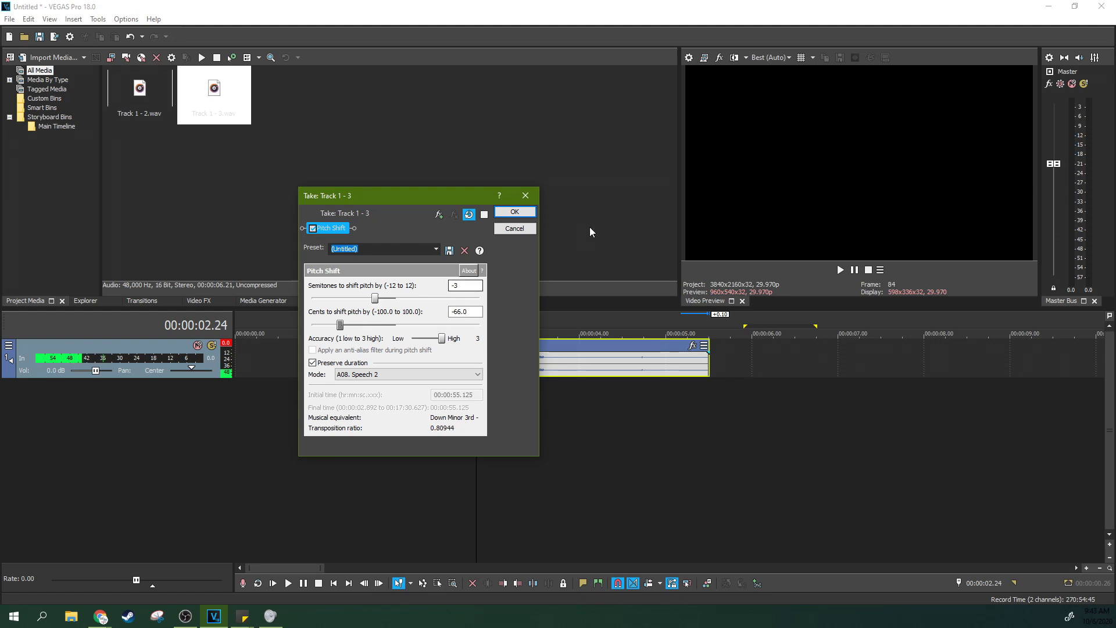
pyautogui.click(528, 214)
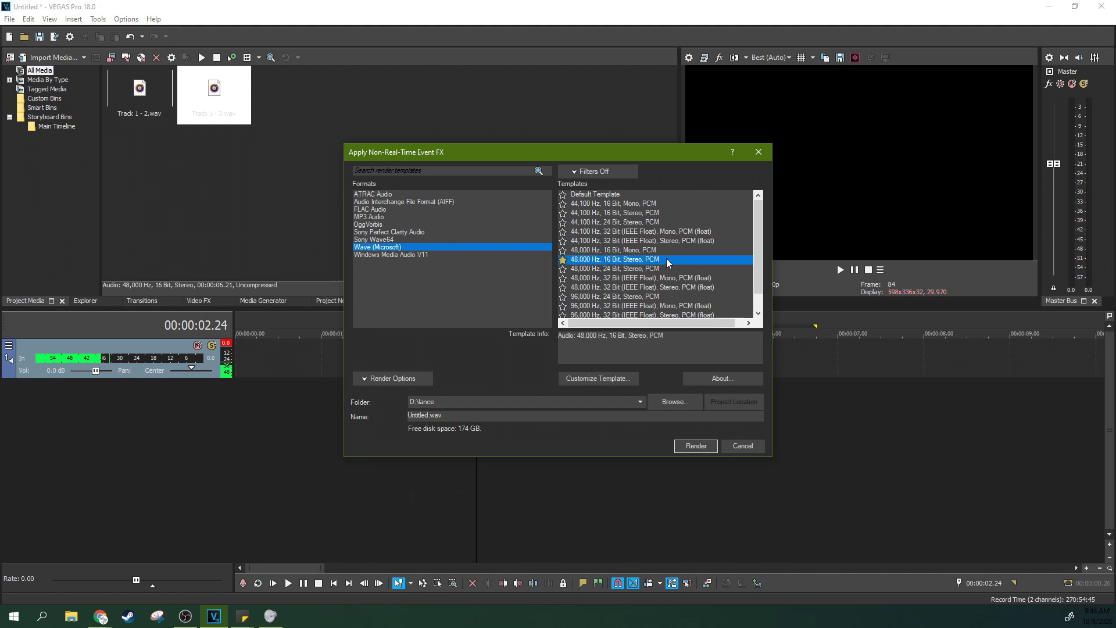
# Render the pitch-shifted take to Untitled.wav as 48,000 Hz, 16-bit stereo PCM
pyautogui.click(684, 446)
pyautogui.click(577, 343)
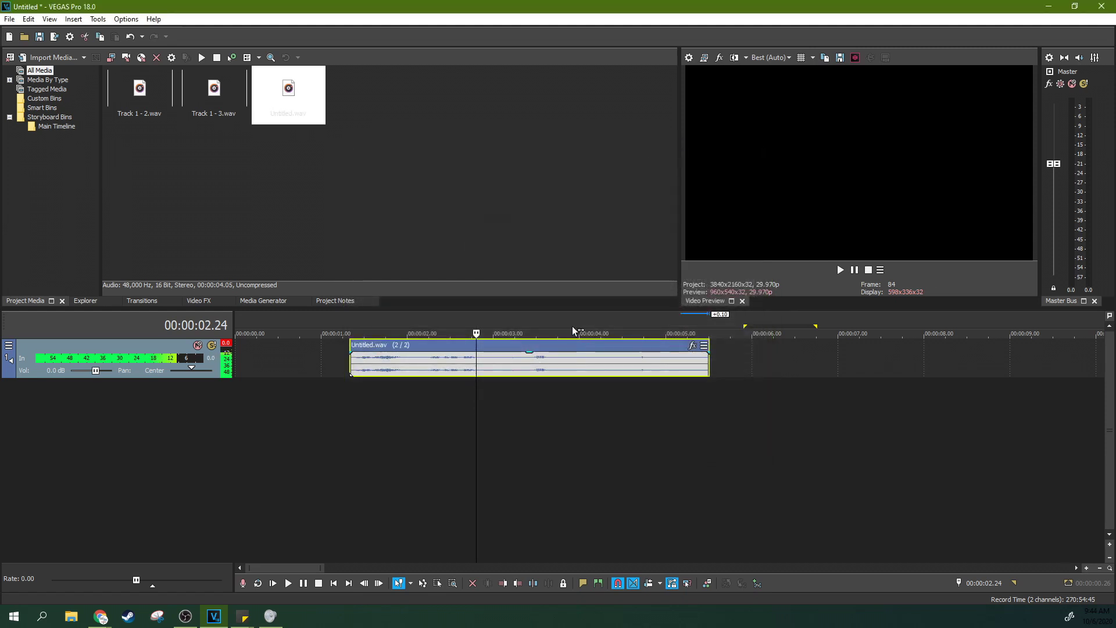
# Play Untitled.wav from its start, then bring up Track 1's Audio Track FX
pyautogui.click(375, 374)
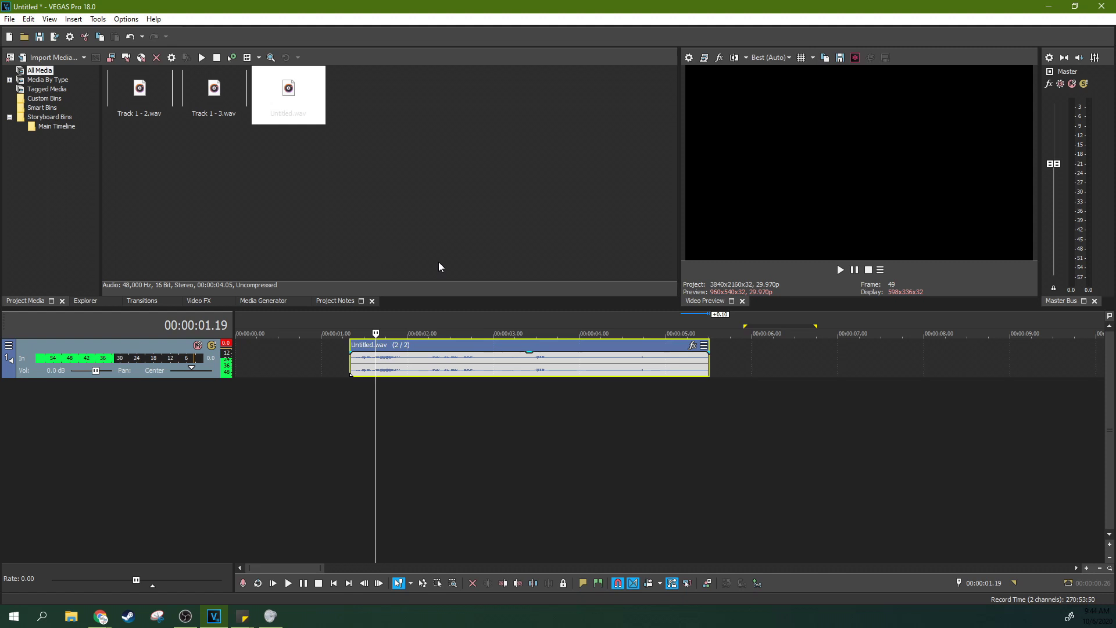
pyautogui.click(351, 371)
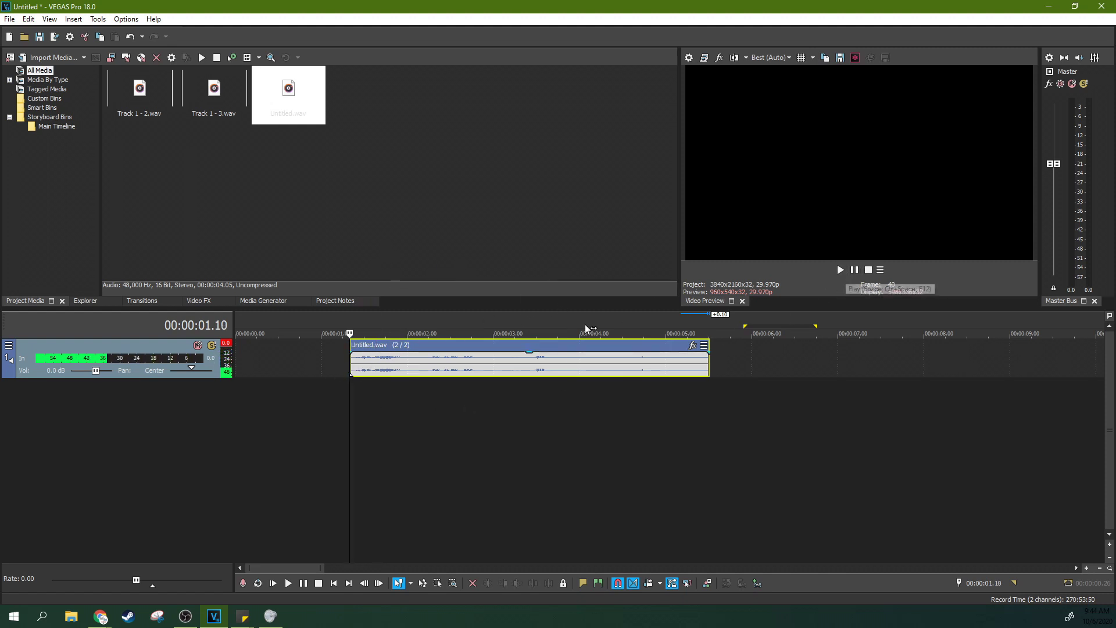
pyautogui.press('space')
pyautogui.press('space')
pyautogui.press('space')
pyautogui.press('space')
pyautogui.click(840, 270)
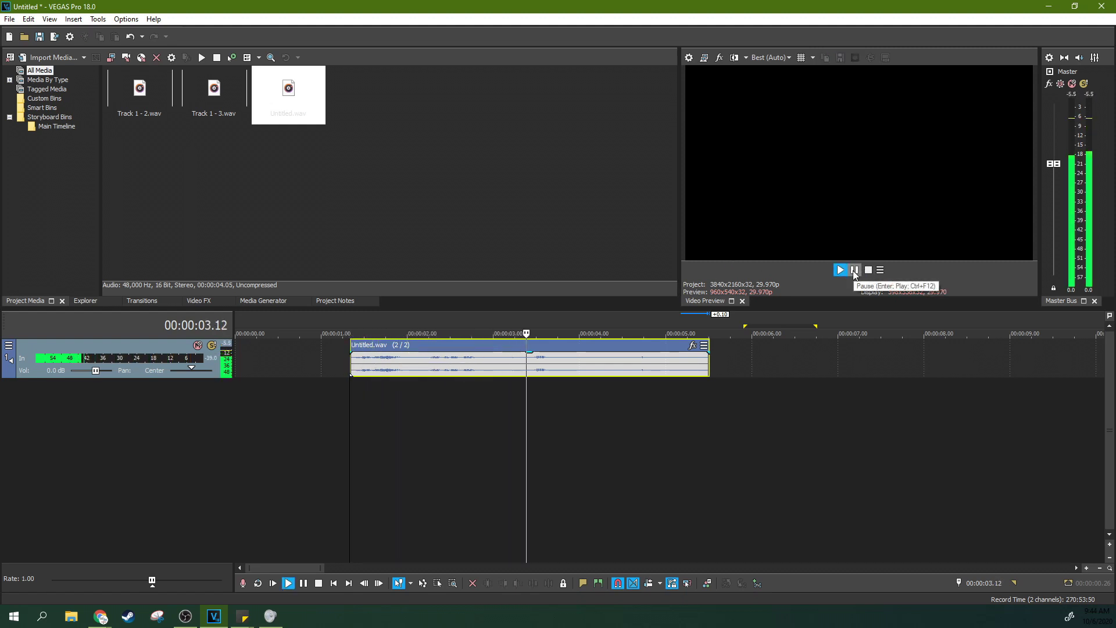
pyautogui.click(854, 272)
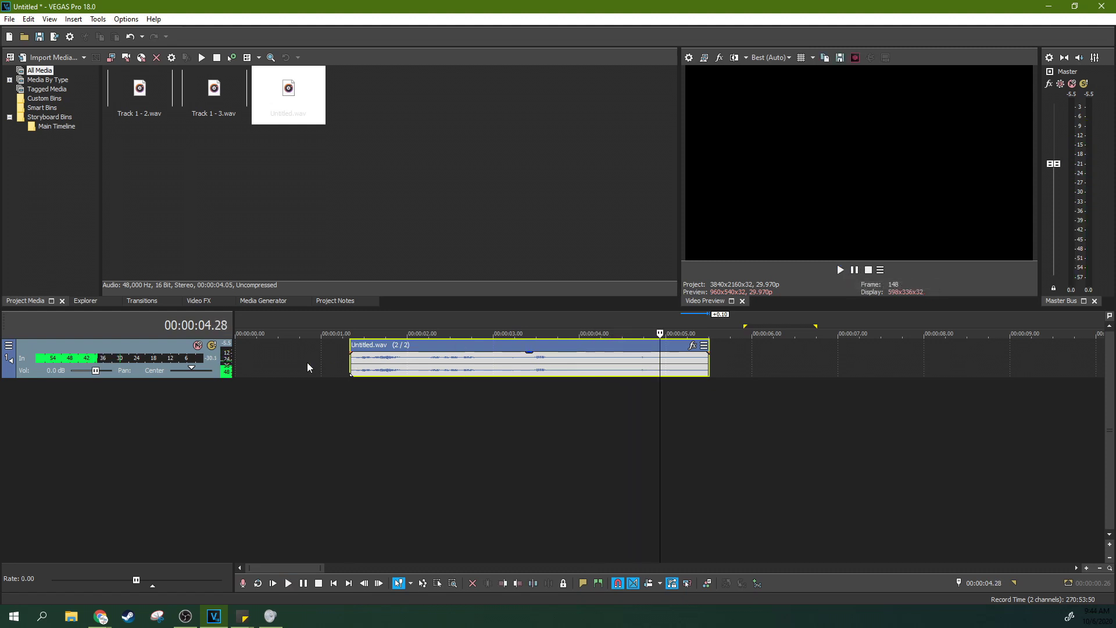
pyautogui.click(9, 346)
pyautogui.click(32, 410)
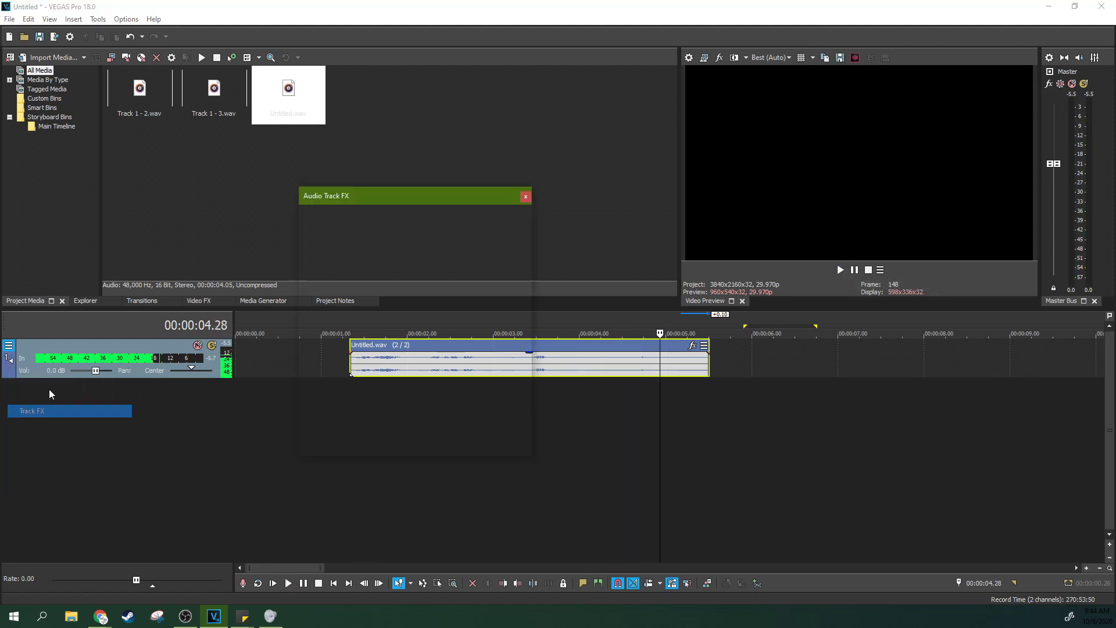
# Boost the Track EQ low shelf around +6 dB and cut the mids near 854 Hz
pyautogui.moveTo(384, 302); pyautogui.dragTo(381, 307)
pyautogui.moveTo(431, 197); pyautogui.dragTo(236, 199)
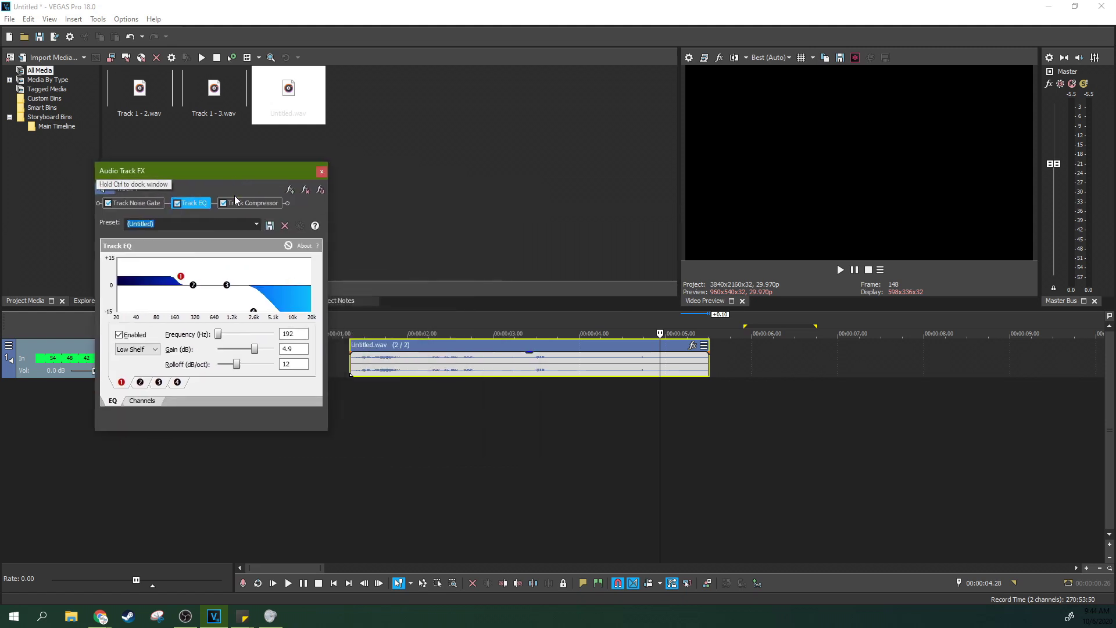
pyautogui.click(355, 418)
pyautogui.click(839, 269)
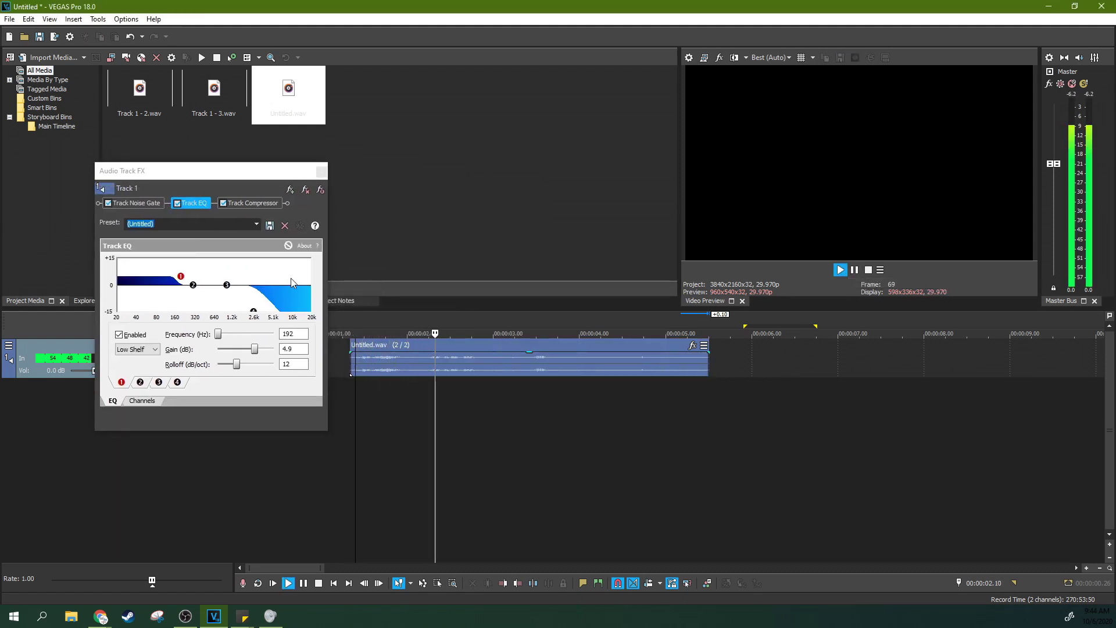
pyautogui.moveTo(181, 277)
pyautogui.mouseDown()
pyautogui.moveTo(195, 259)
pyautogui.moveTo(186, 275)
pyautogui.mouseUp()
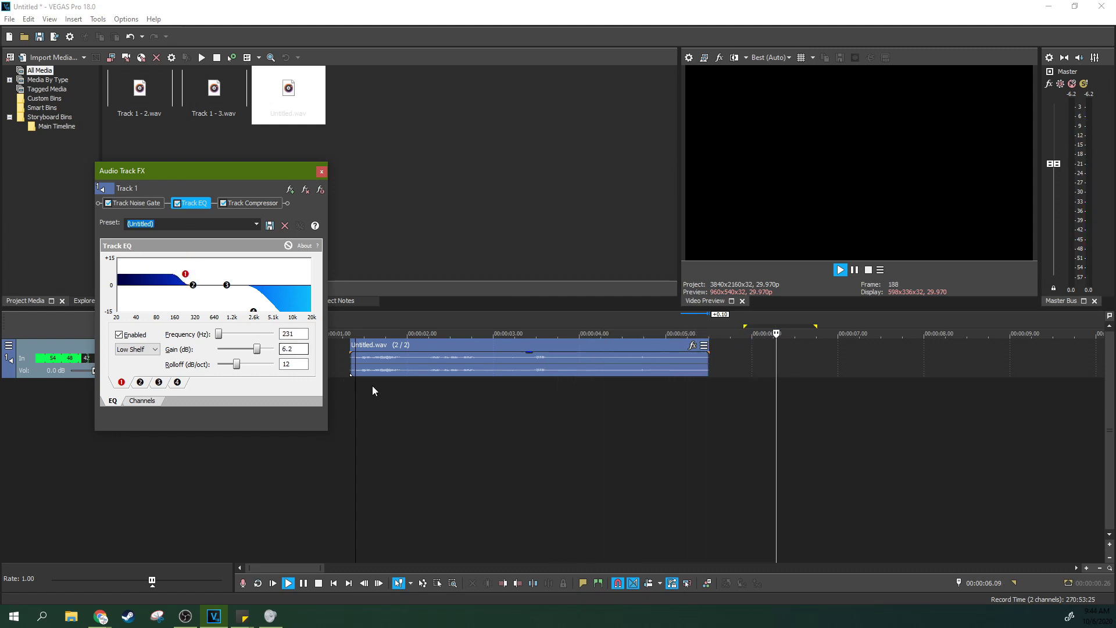
pyautogui.click(840, 269)
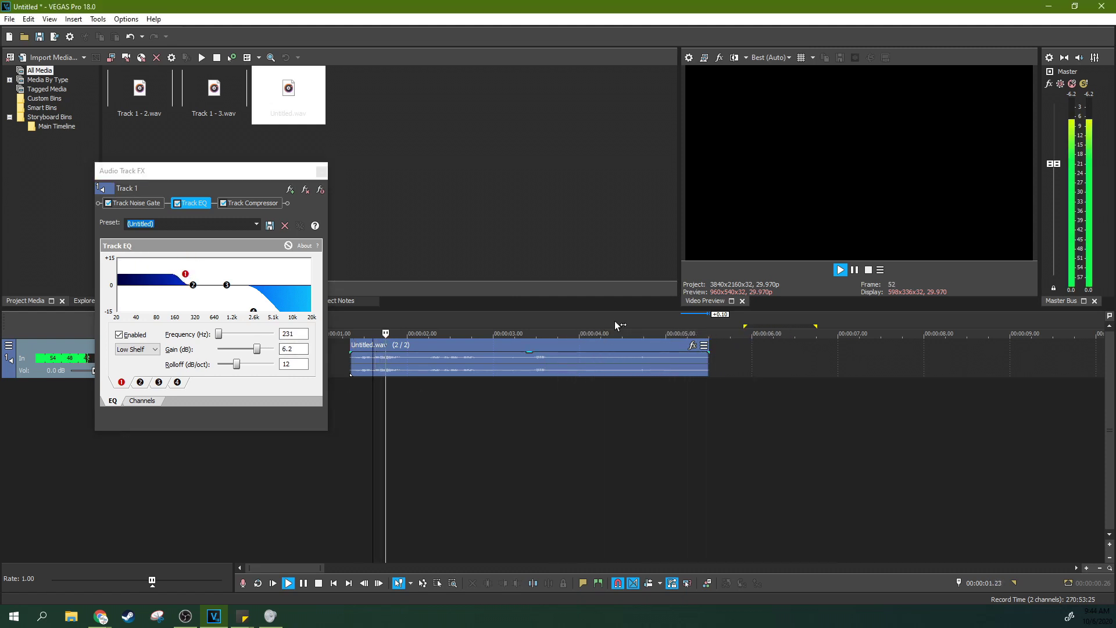
pyautogui.click(856, 271)
pyautogui.moveTo(226, 285); pyautogui.dragTo(225, 302)
# Roll off highs above about 2.8 kHz, set the low shelf to 188 Hz/+5.9 dB, and close
pyautogui.click(348, 394)
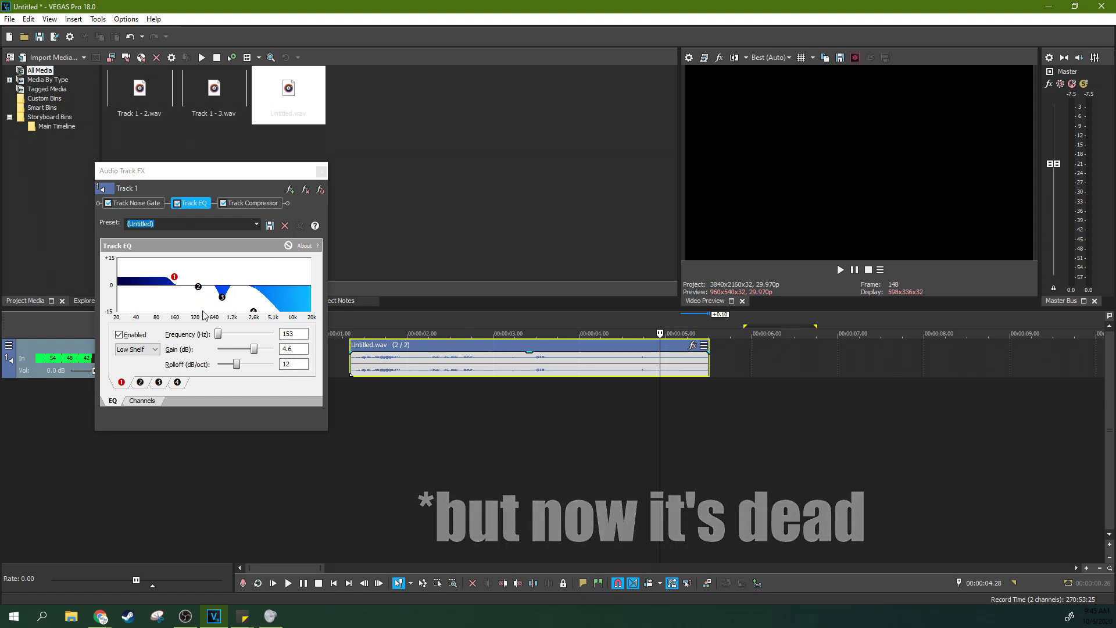
pyautogui.click(380, 368)
pyautogui.click(364, 378)
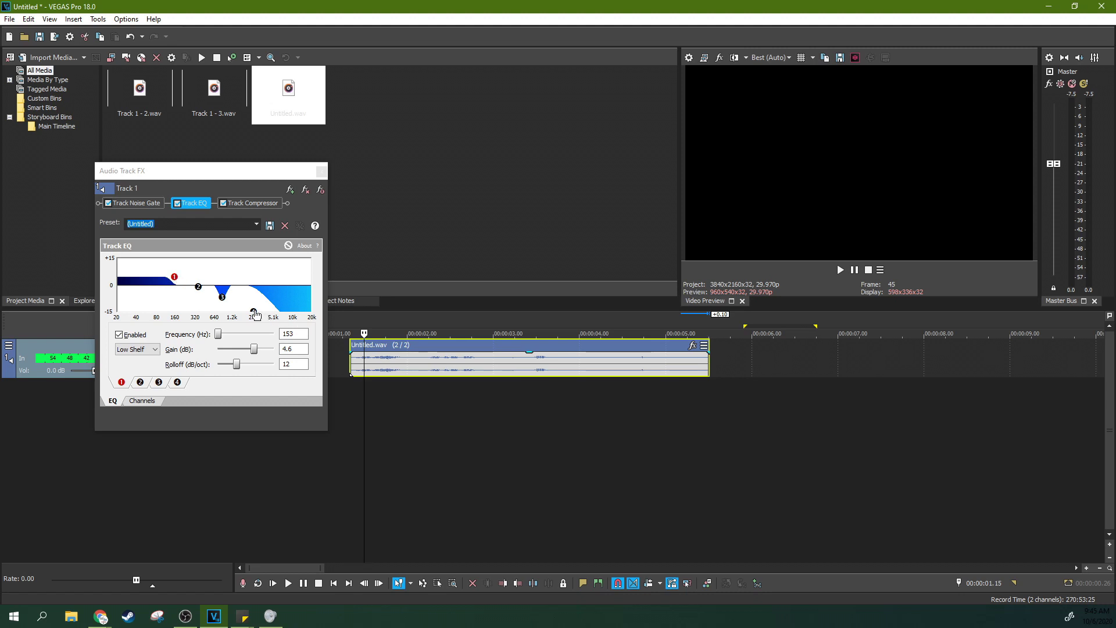
pyautogui.moveTo(253, 315); pyautogui.dragTo(265, 320)
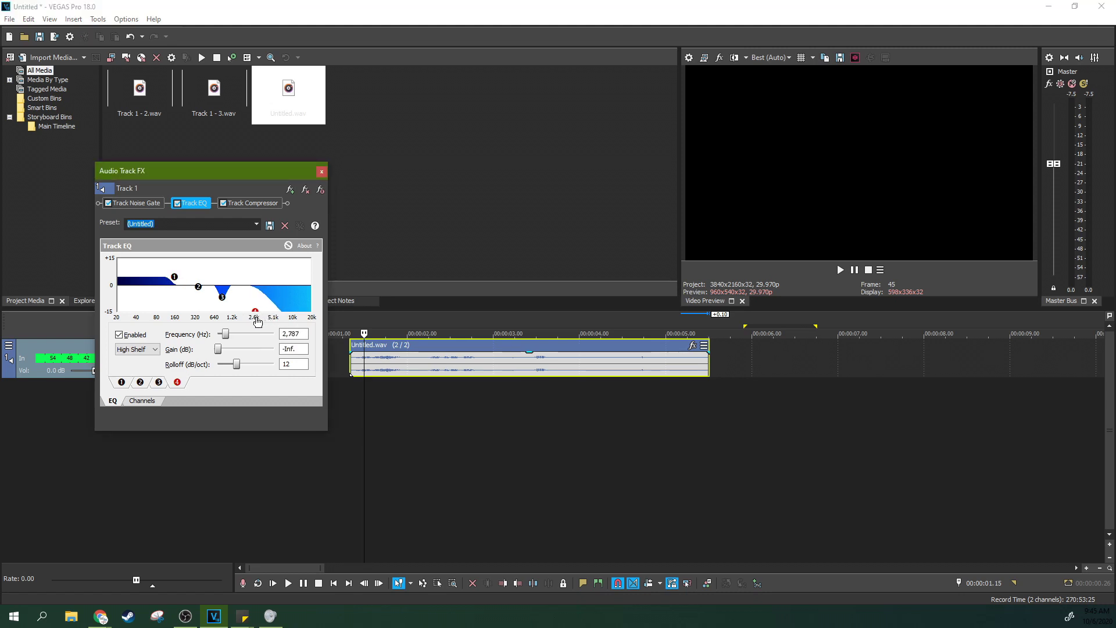
pyautogui.moveTo(178, 280); pyautogui.dragTo(181, 282)
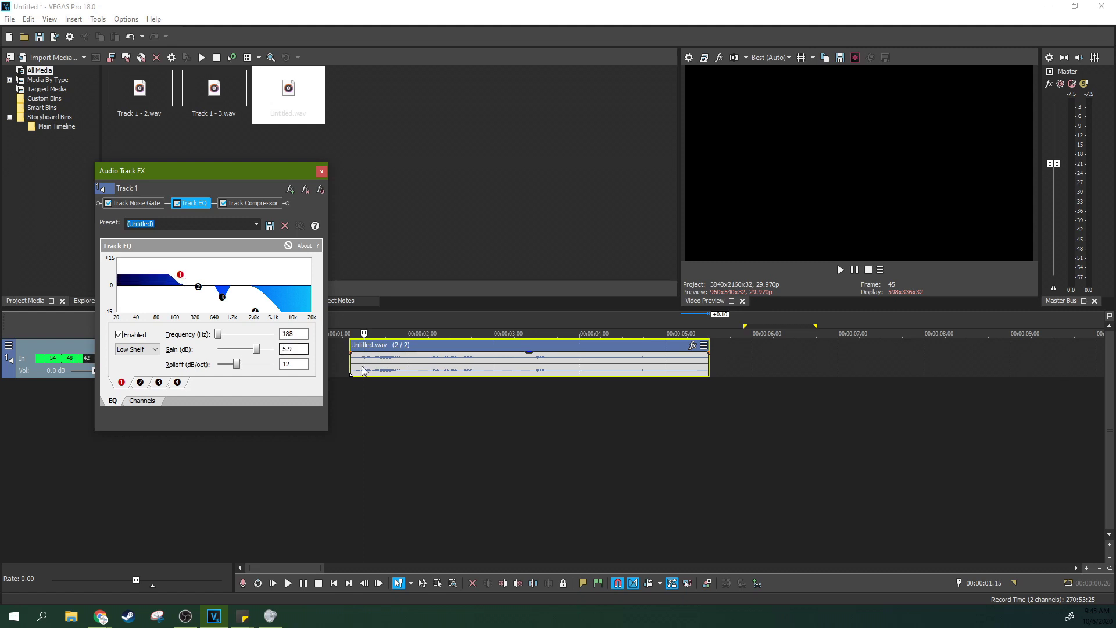
pyautogui.click(376, 407)
pyautogui.click(840, 269)
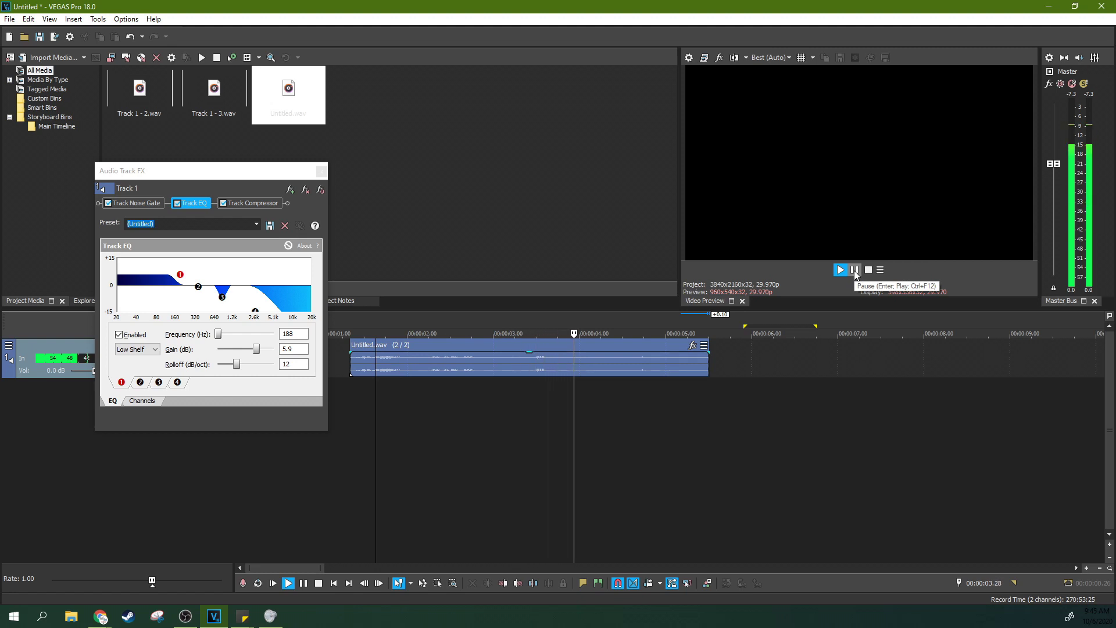
pyautogui.click(855, 270)
pyautogui.click(321, 171)
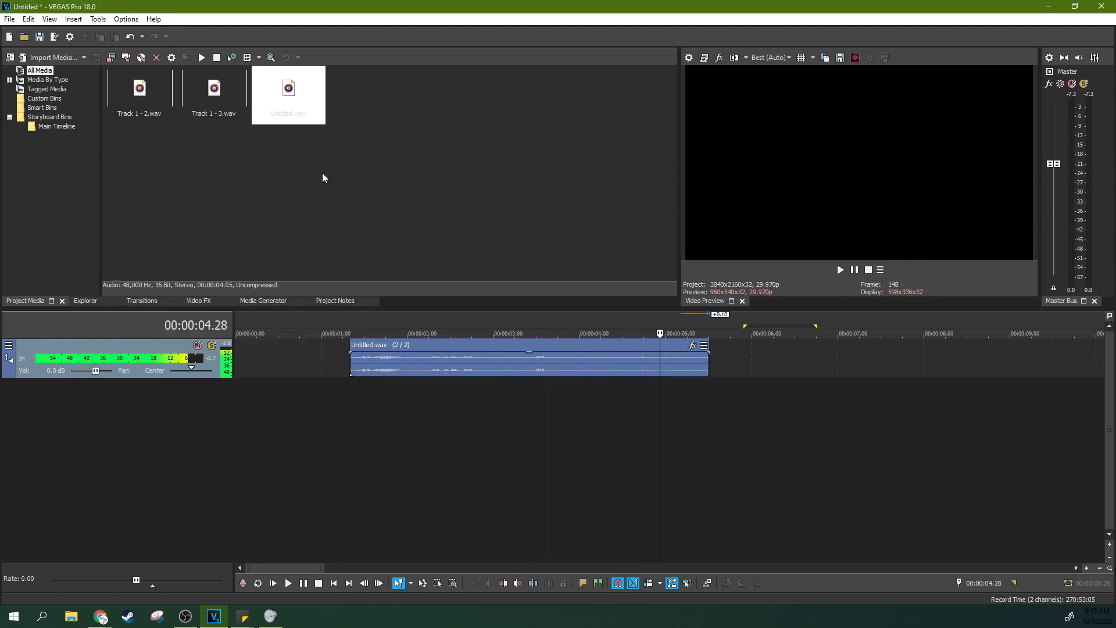
# Move Untitled.wav to the timeline start, preview it, and add the No.8 Requiem music track
pyautogui.moveTo(368, 349); pyautogui.dragTo(261, 357)
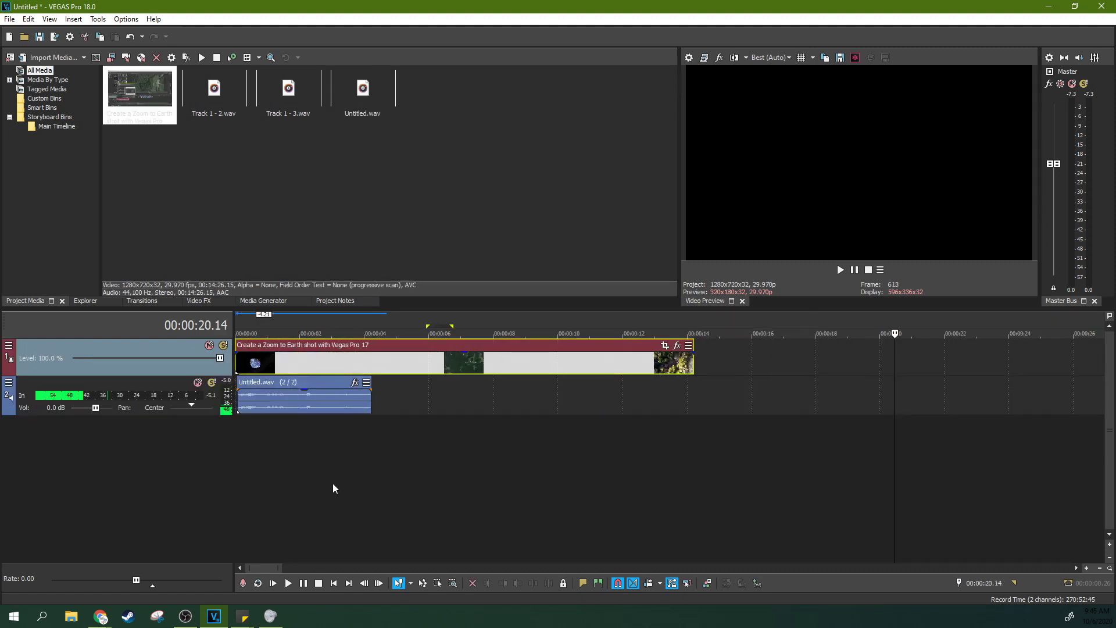
pyautogui.click(273, 583)
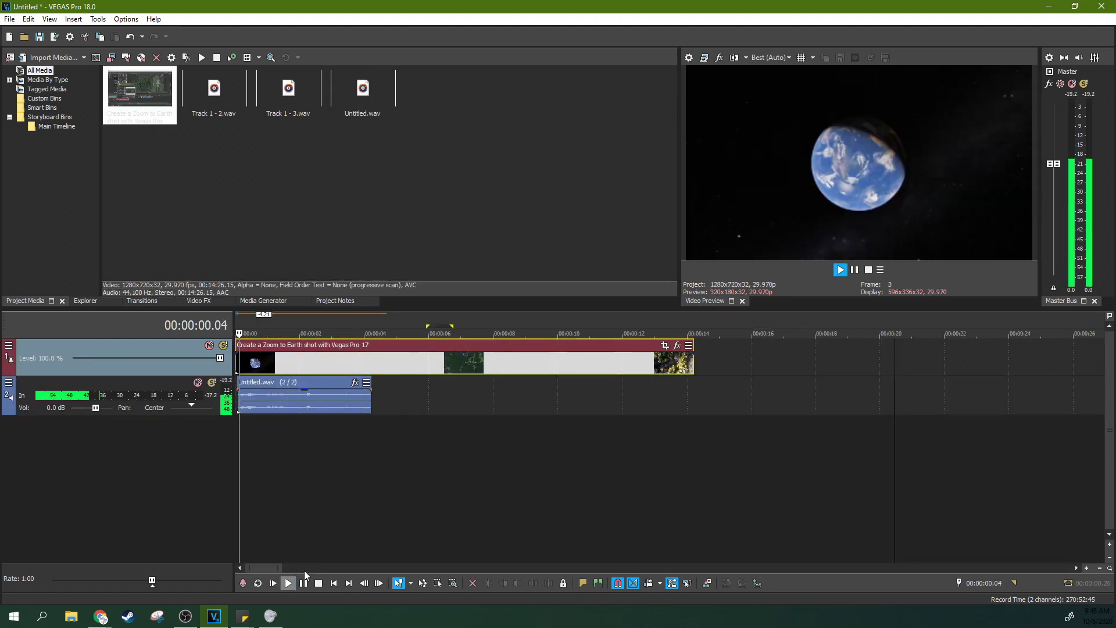
pyautogui.click(855, 270)
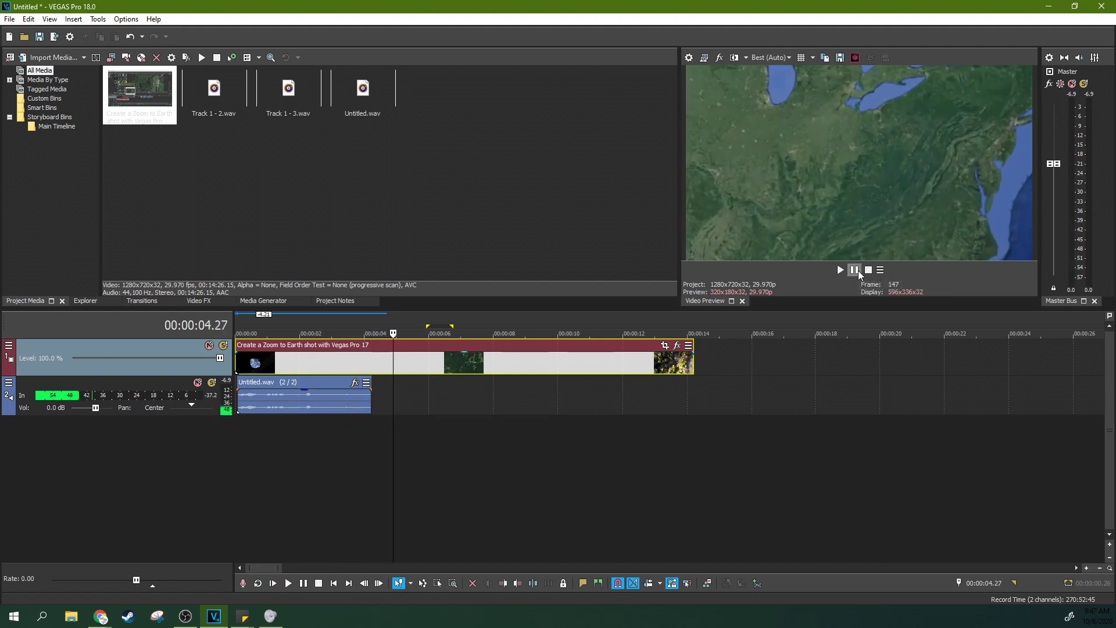
pyautogui.moveTo(778, 564); pyautogui.dragTo(170, 434)
pyautogui.click(294, 435)
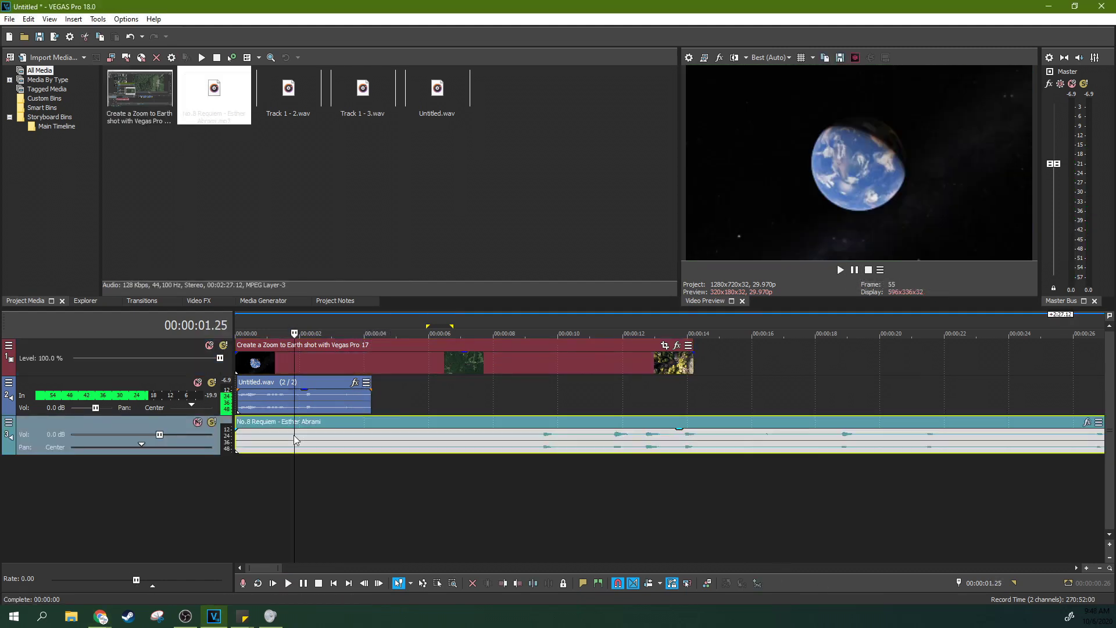
# Apply the Track Compressor's 2:1 from -18 dB preset to the music track
pyautogui.rightClick(7, 424)
pyautogui.click(47, 485)
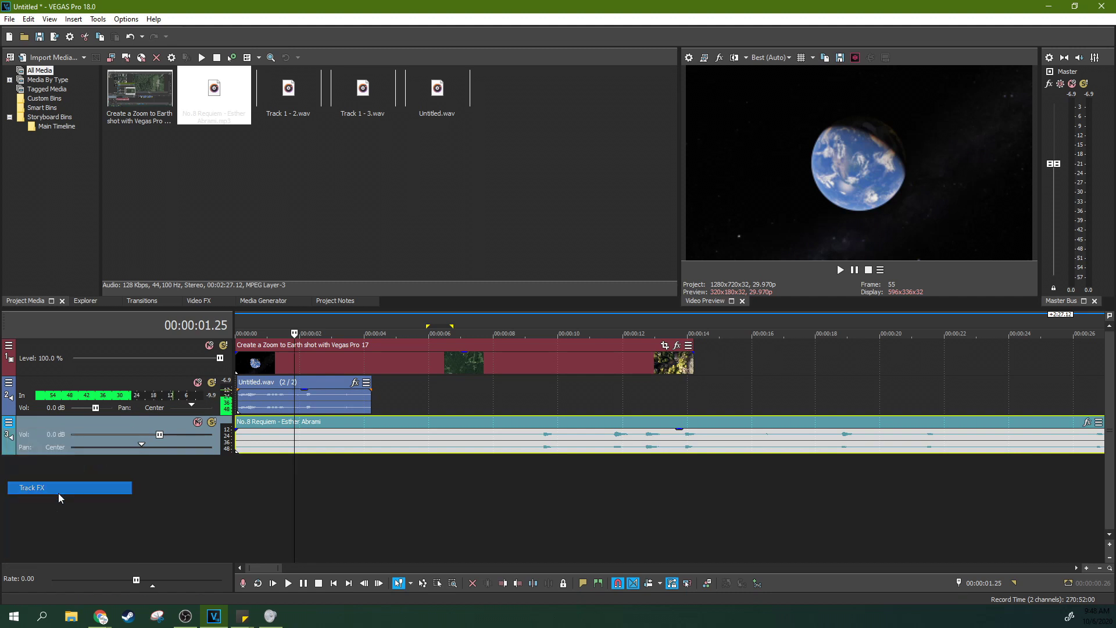
pyautogui.click(256, 203)
pyautogui.click(248, 224)
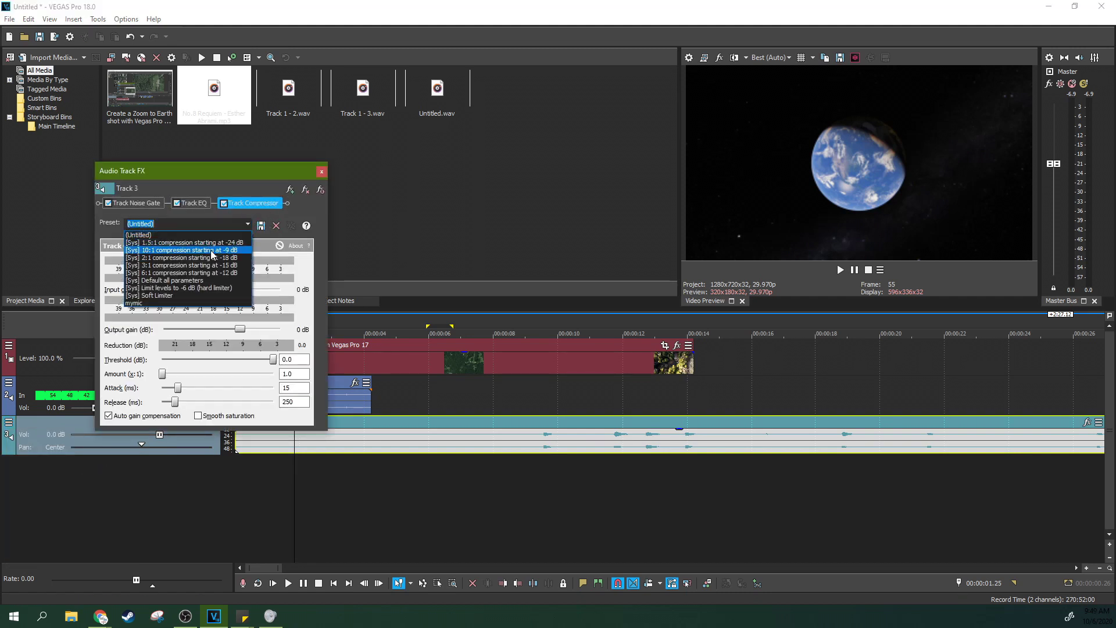
pyautogui.click(222, 247)
pyautogui.click(322, 172)
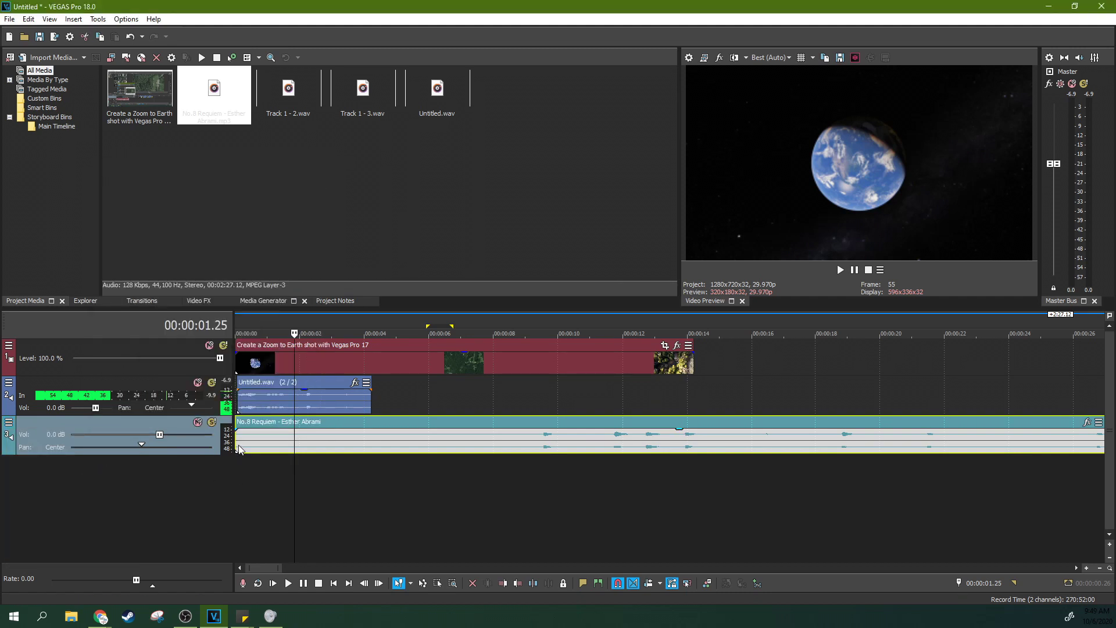
# Trim the music clip's start, nudge the voiceover slightly later, and play the mix
pyautogui.moveTo(238, 442); pyautogui.dragTo(518, 442)
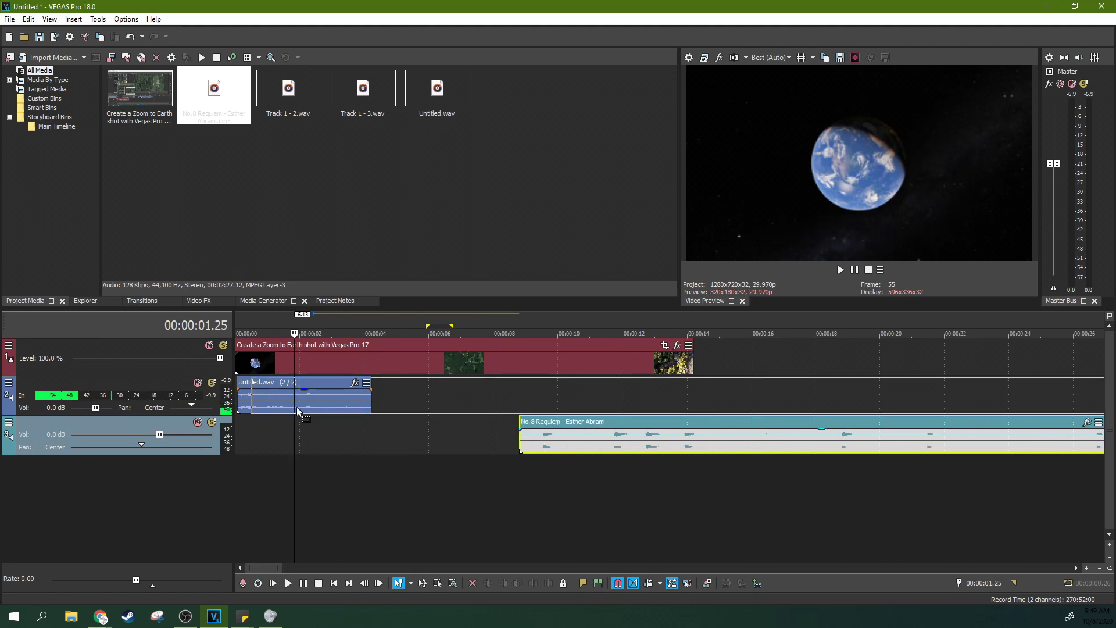
pyautogui.moveTo(284, 385); pyautogui.dragTo(296, 385)
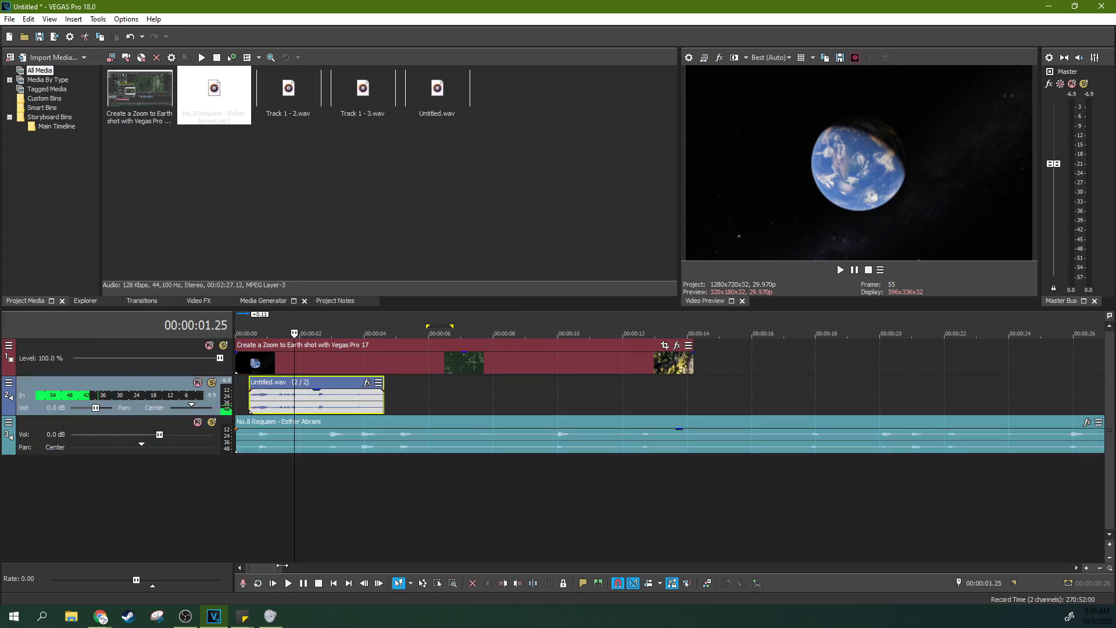
pyautogui.click(274, 583)
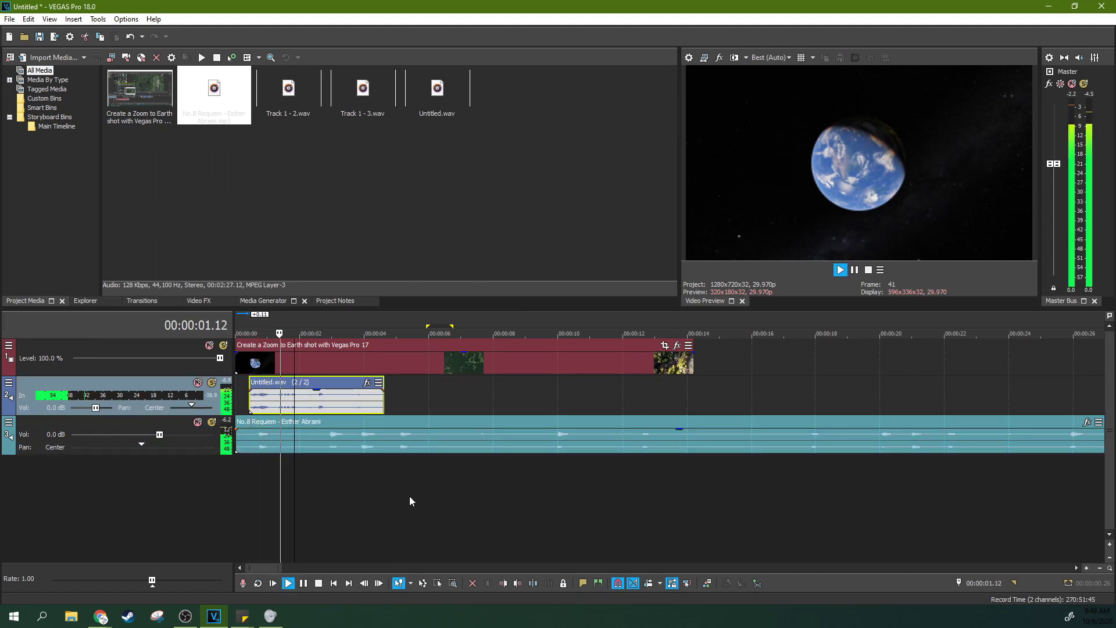
pyautogui.click(623, 429)
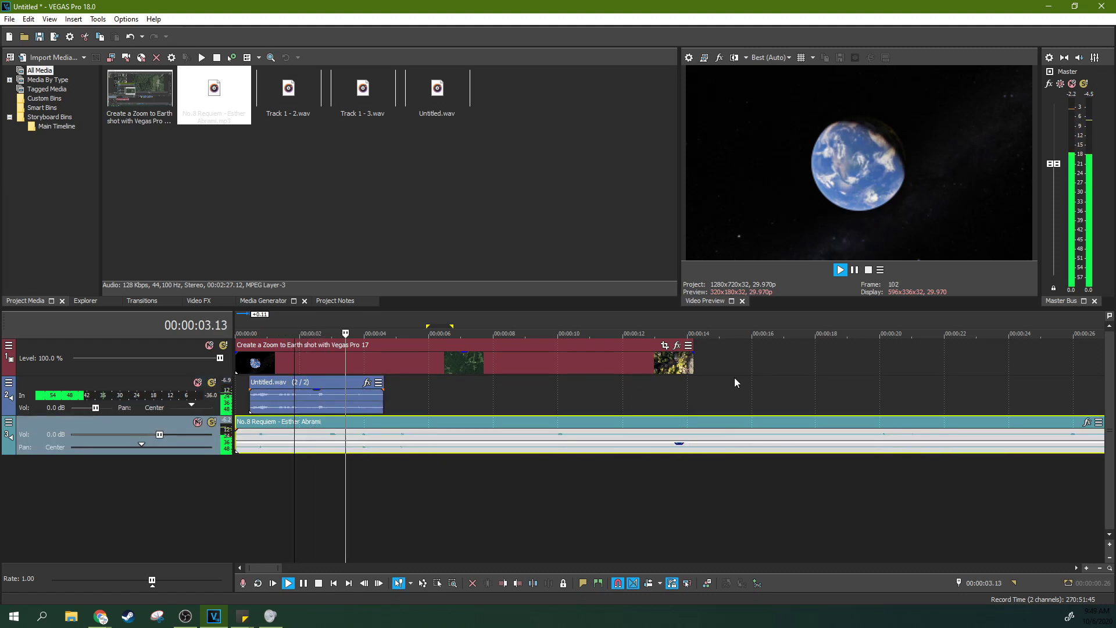